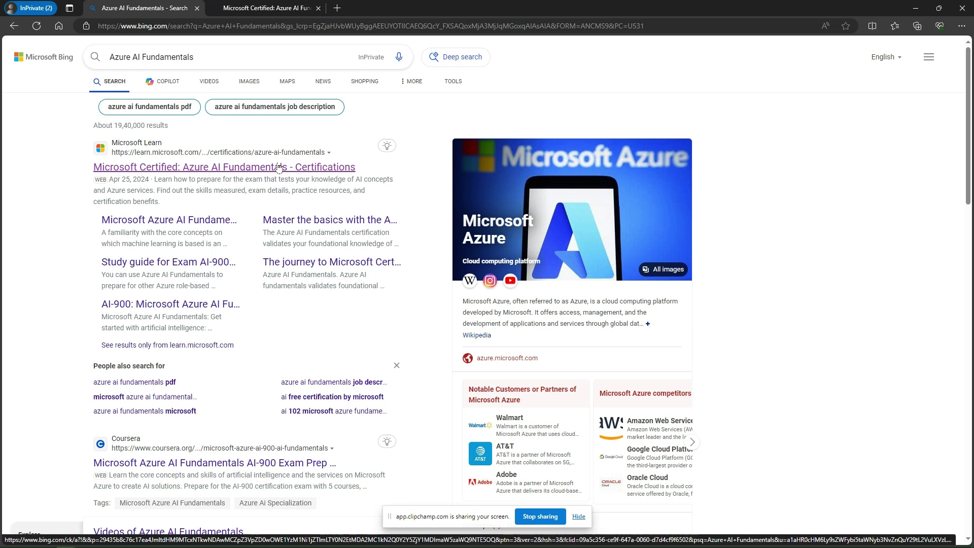
- Switch to the Microsoft Learn tab with the Azure AI Fundamentals certification page
click(578, 516)
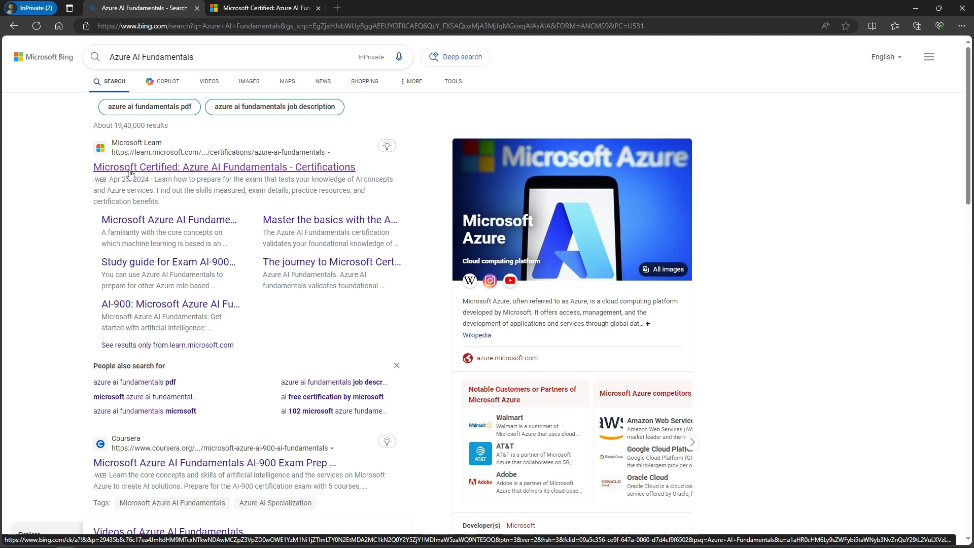
click(284, 7)
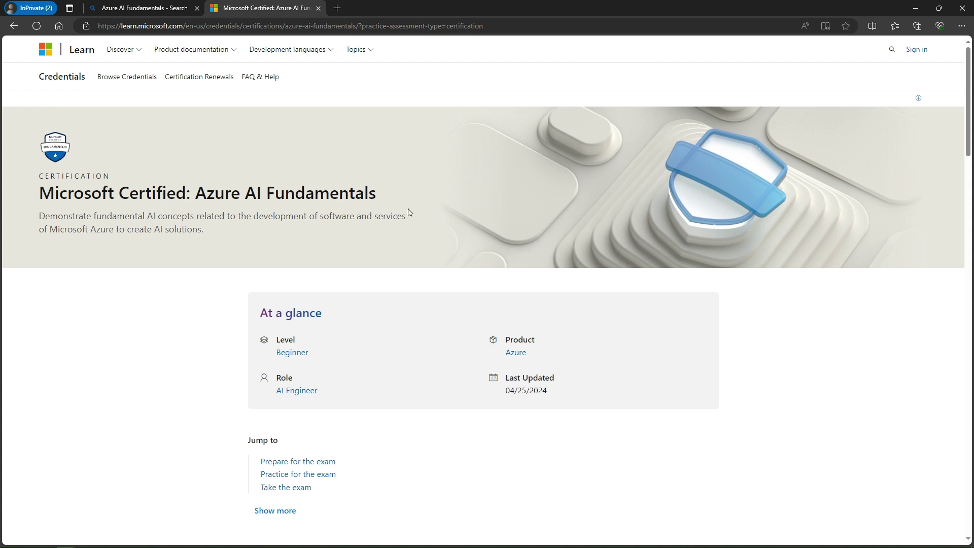
- Scroll down to the Take the exam section showing the $99 USD price
scroll(410, 212, down, 2)
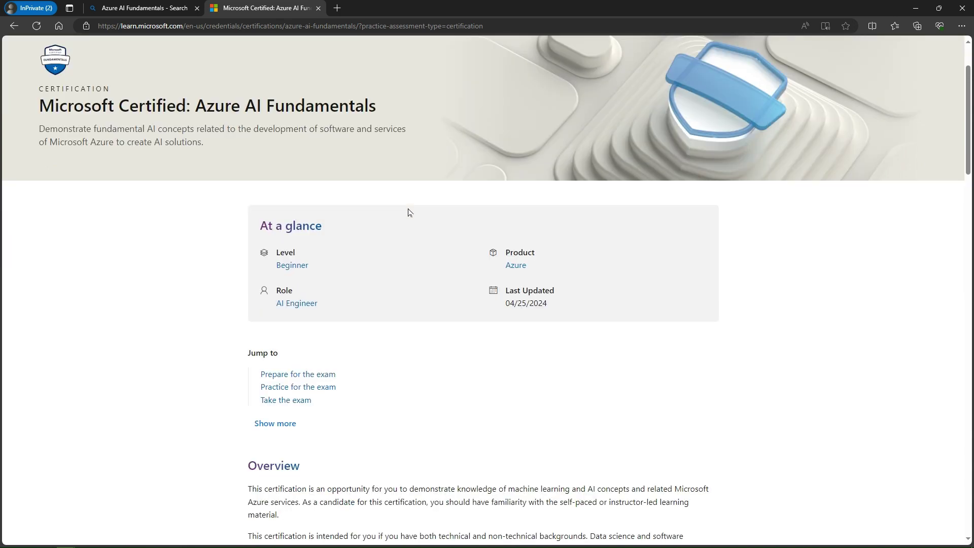
scroll(382, 286, down, 3)
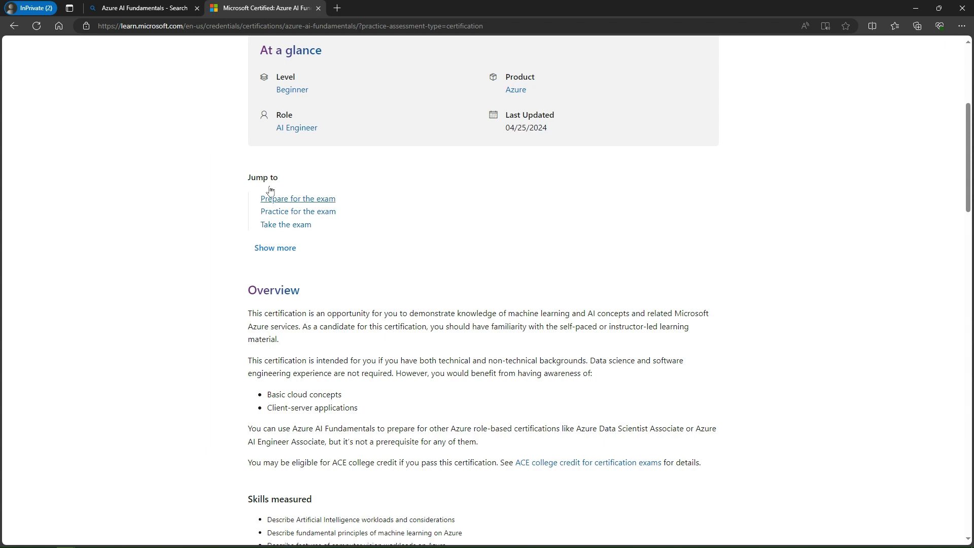
scroll(389, 302, down, 4)
scroll(389, 301, up, 4)
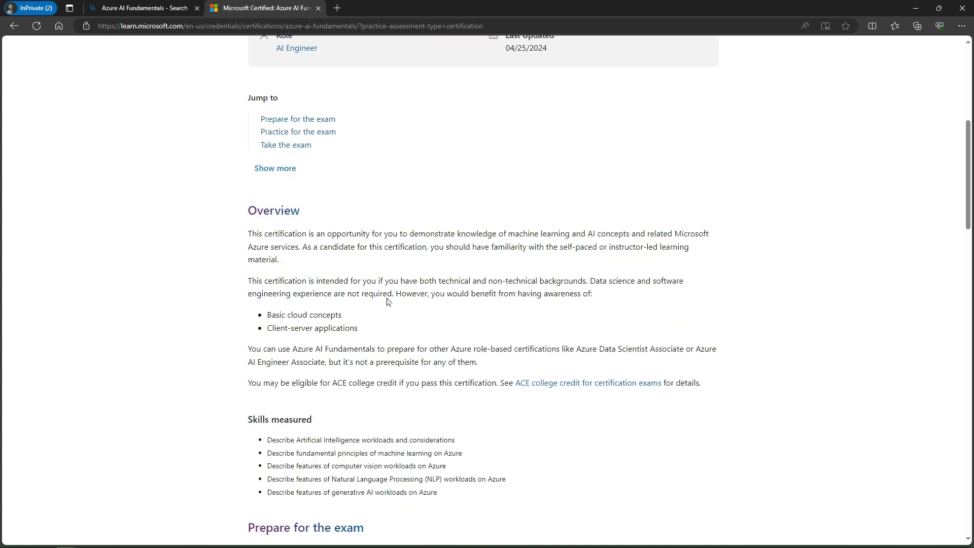
scroll(388, 302, down, 5)
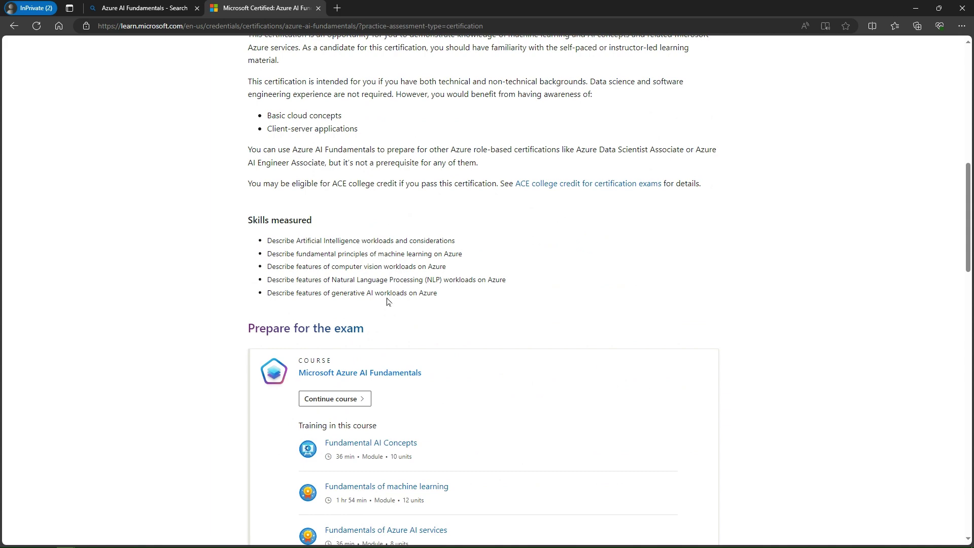
scroll(389, 302, up, 4)
scroll(515, 161, down, 5)
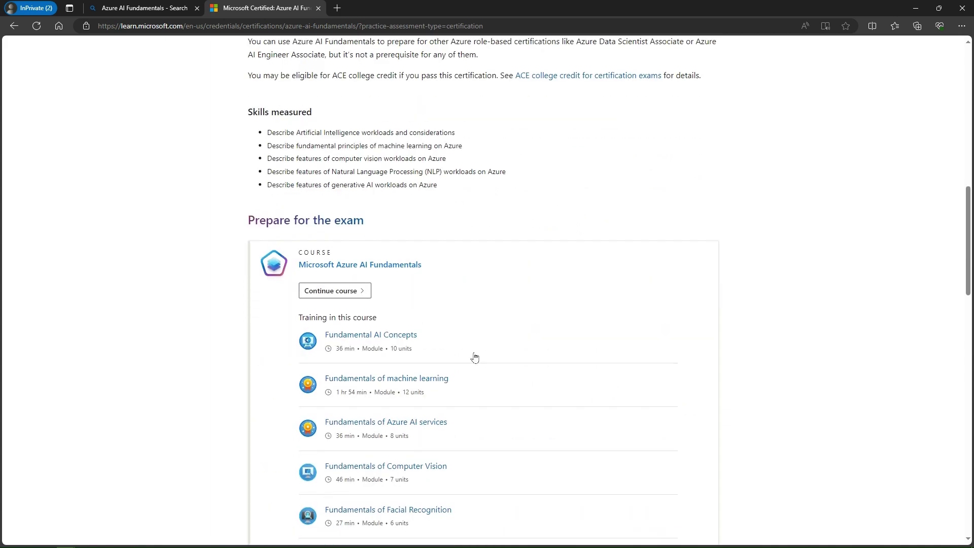
scroll(775, 373, down, 7)
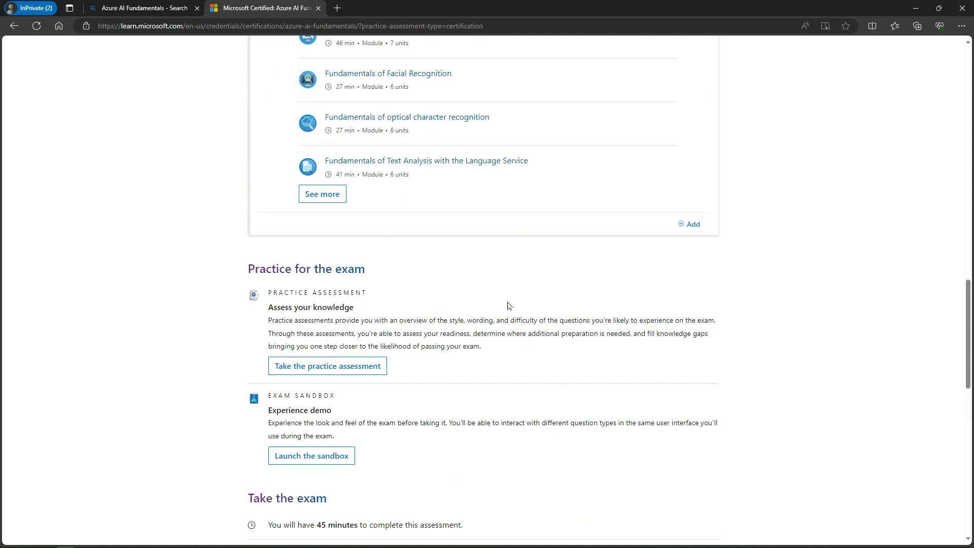
scroll(509, 306, down, 6)
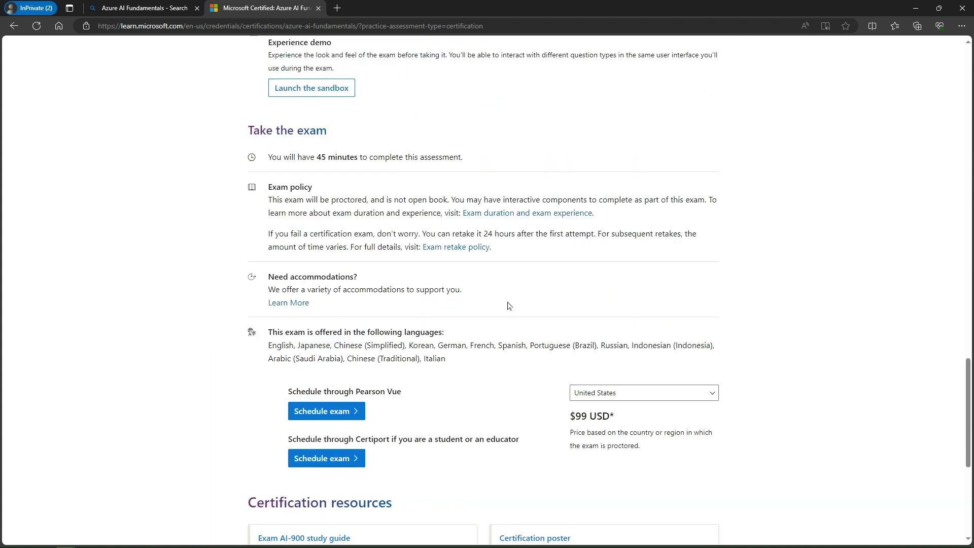
scroll(509, 305, down, 3)
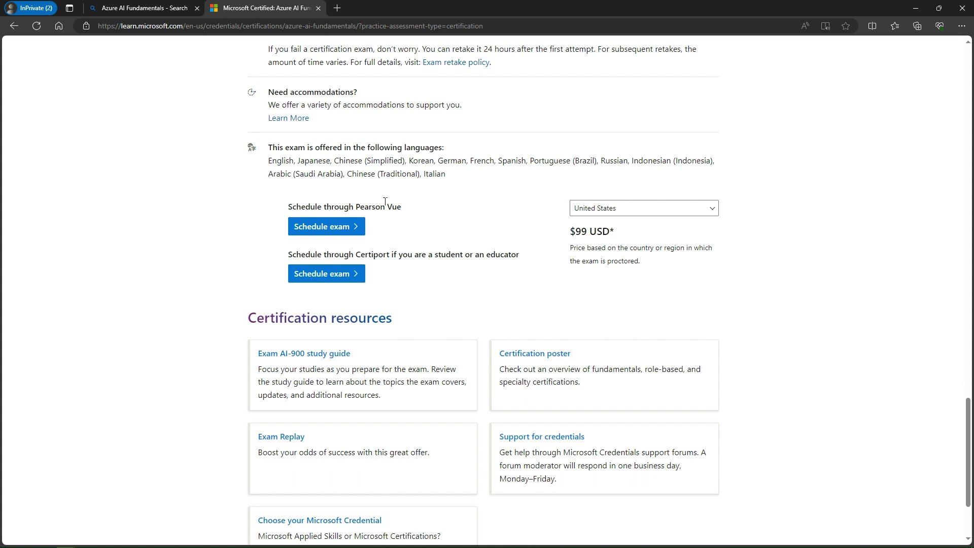
- Set the exam country to India (₹3696 INR) and schedule through Pearson Vue
click(645, 210)
text(in)
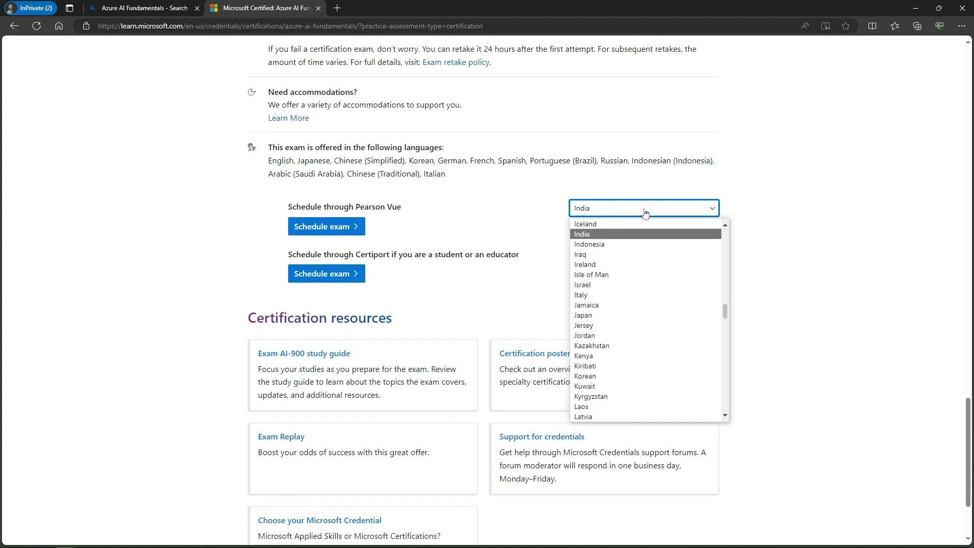
key(Return)
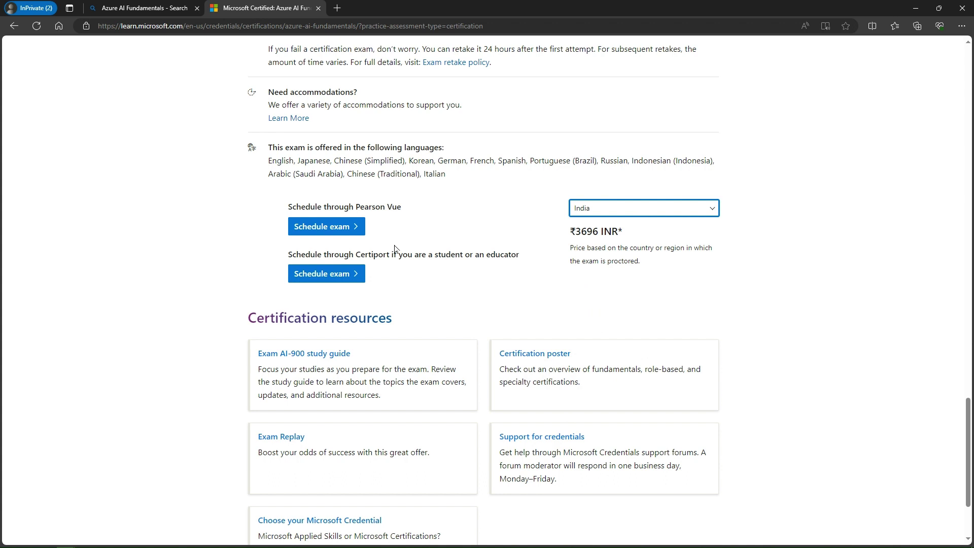
click(352, 235)
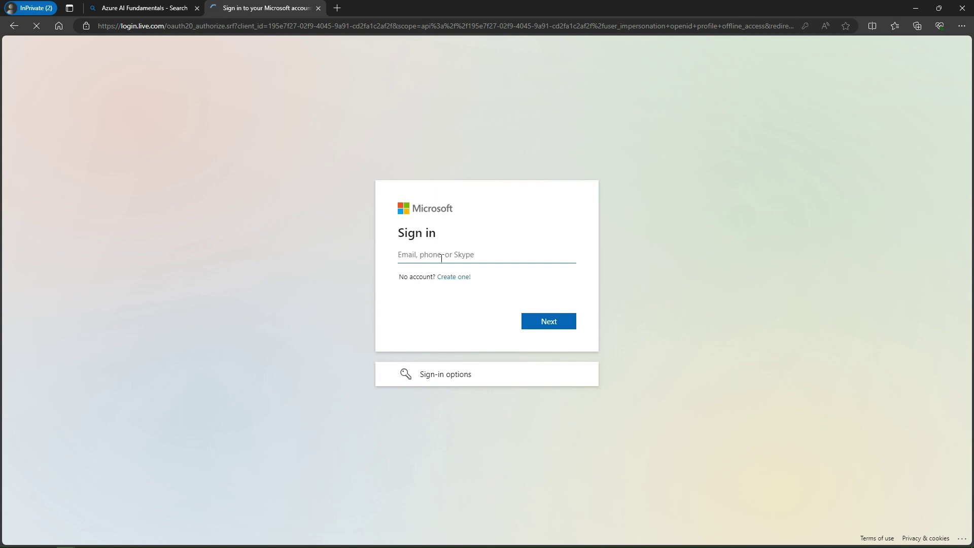
- Sign in with the saved account using the emailed verification code and stay signed in
text(j)
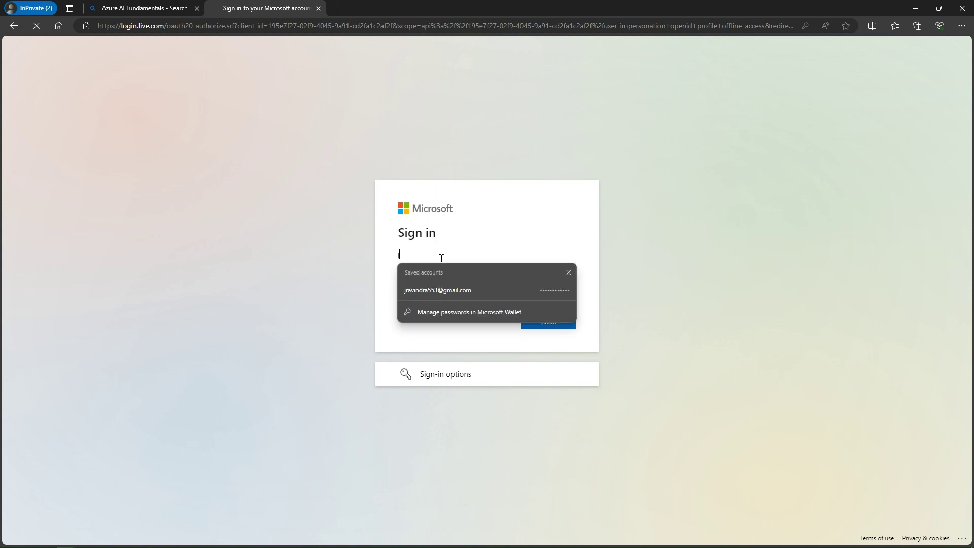
click(452, 289)
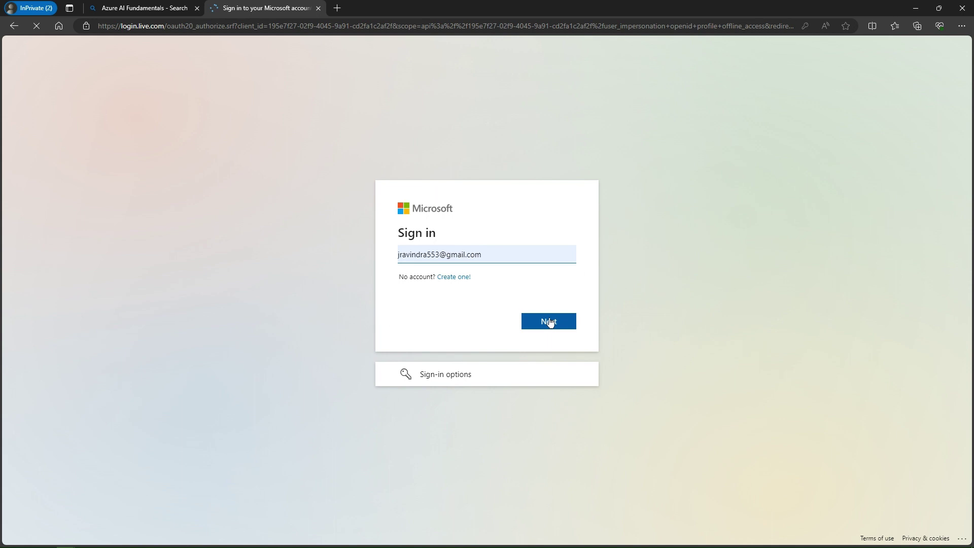
click(549, 321)
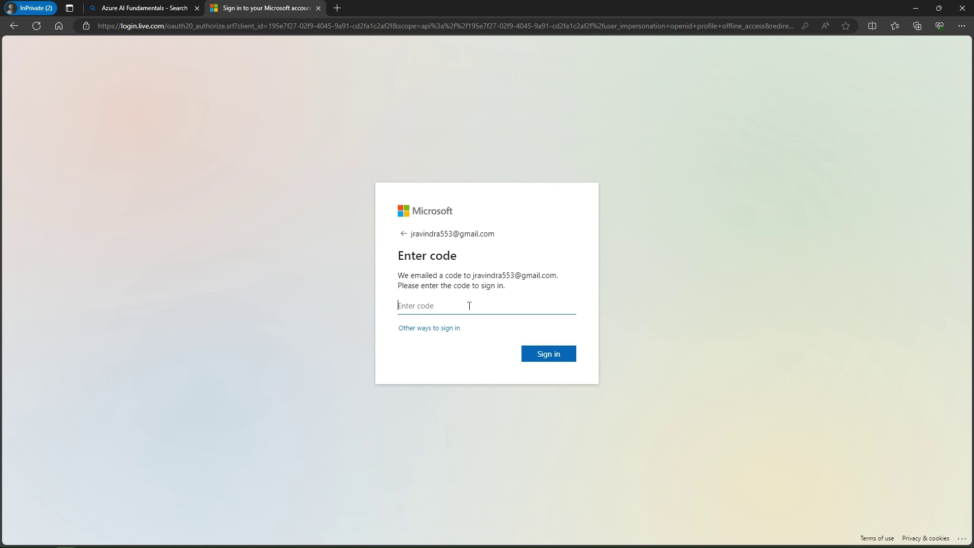
key(ctrl+v)
click(549, 355)
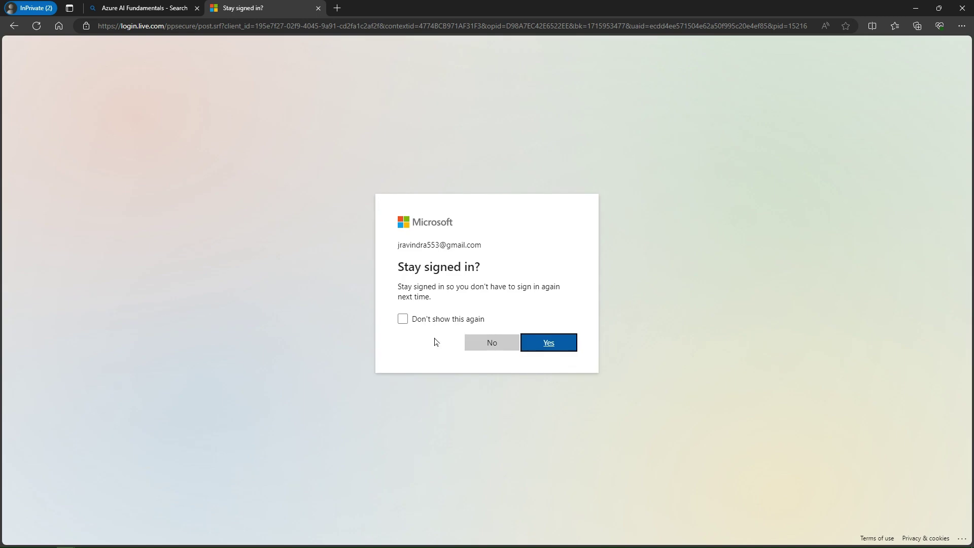
click(424, 322)
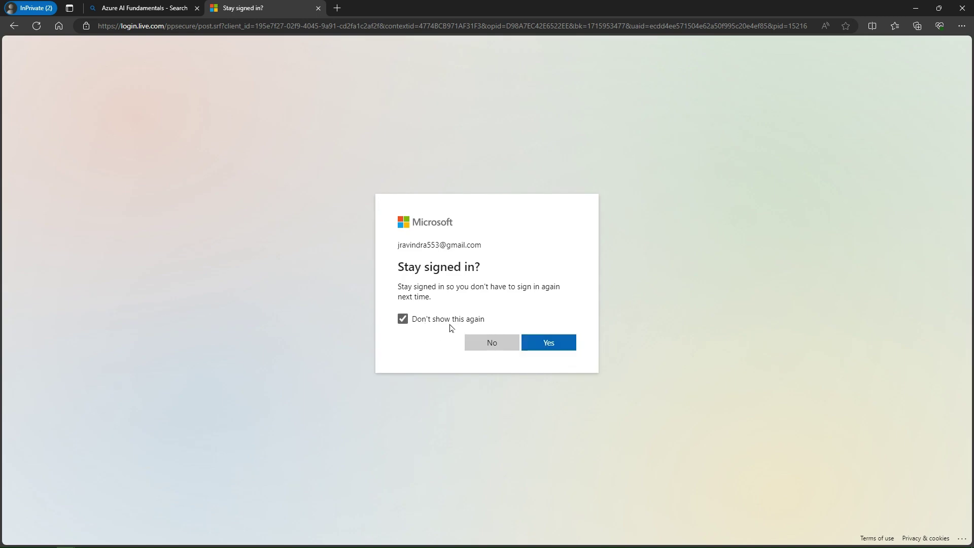
click(545, 350)
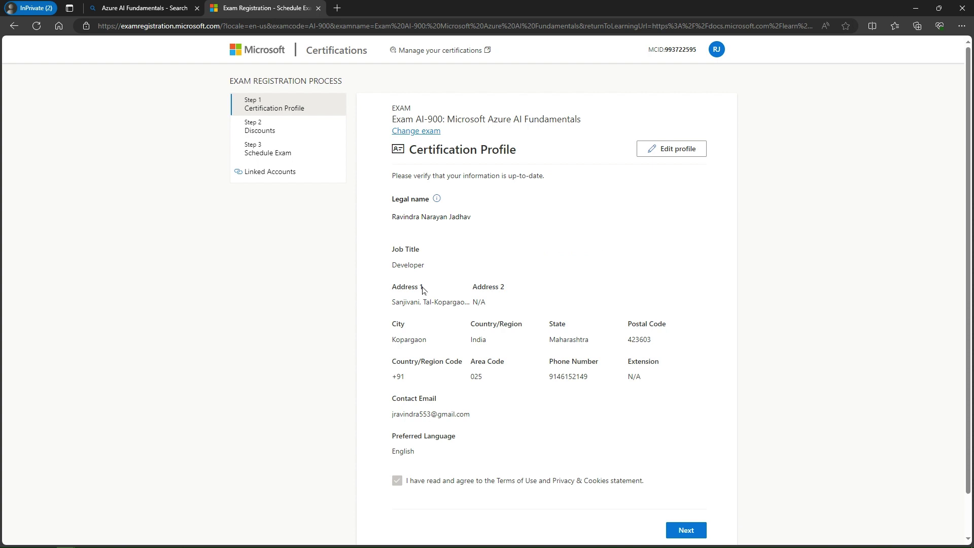
- Review the AI-900 certification profile and accept it to reach the Discounts step
scroll(423, 288, down, 1)
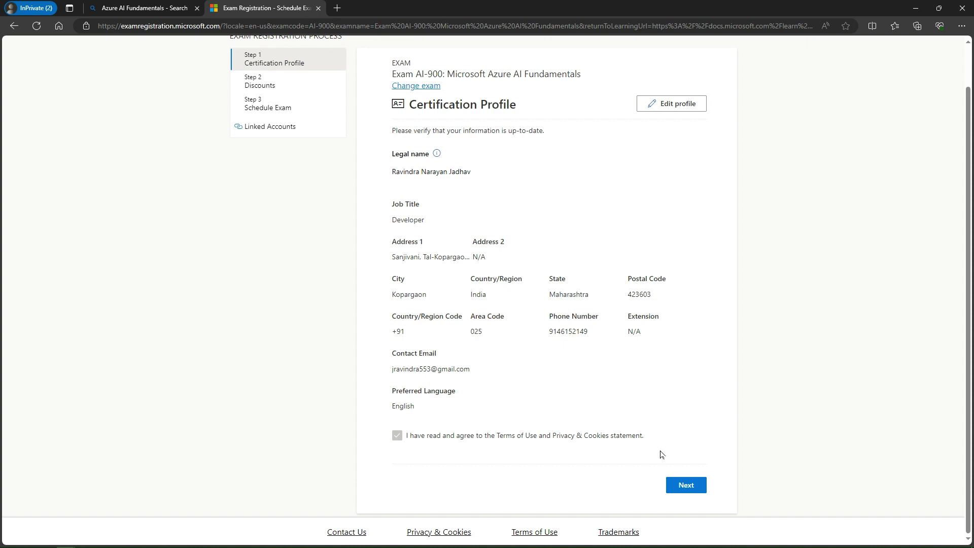
click(685, 485)
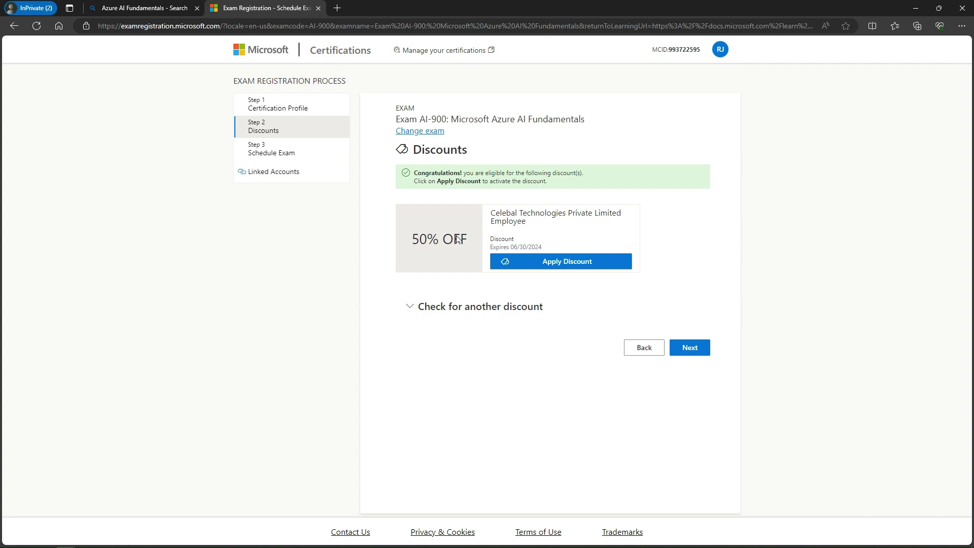
- Look over the 50% OFF and other discount options, then skip the discount claim
key(ctrl+plus)
key(ctrl+plus)
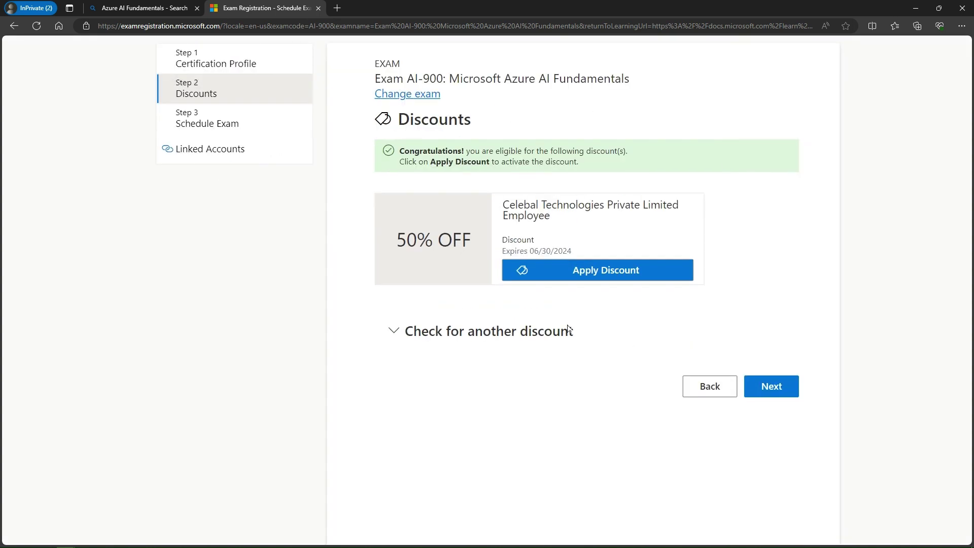
click(637, 272)
click(391, 333)
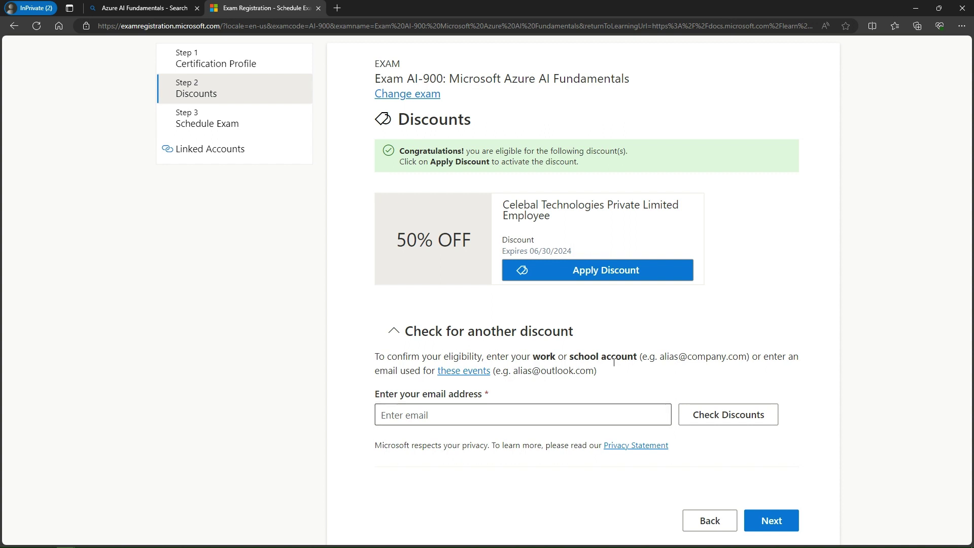
scroll(614, 362, down, 2)
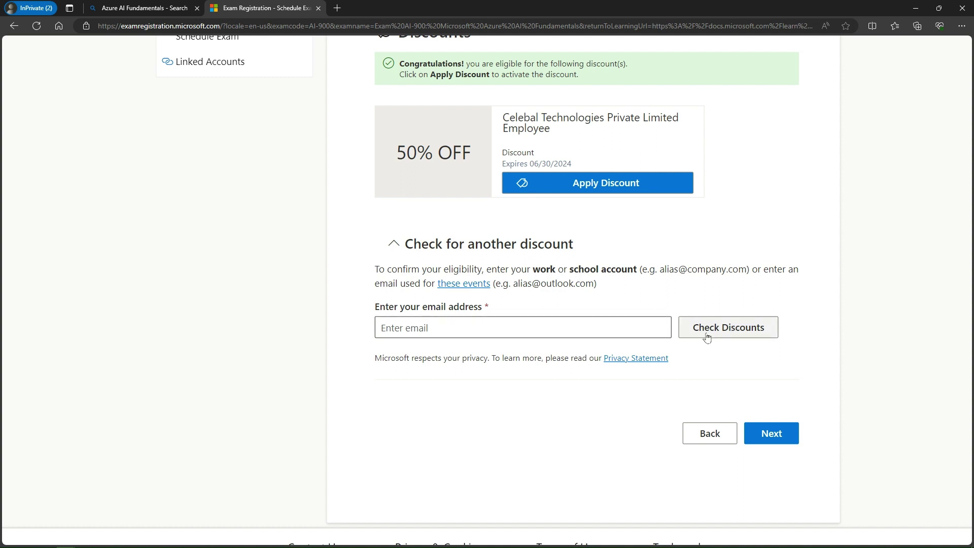
key(ctrl+0)
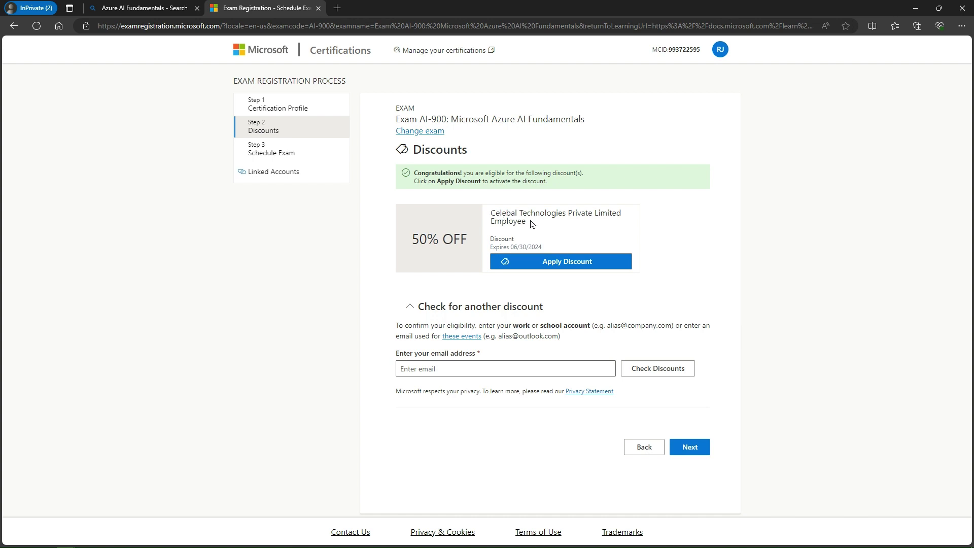
click(693, 448)
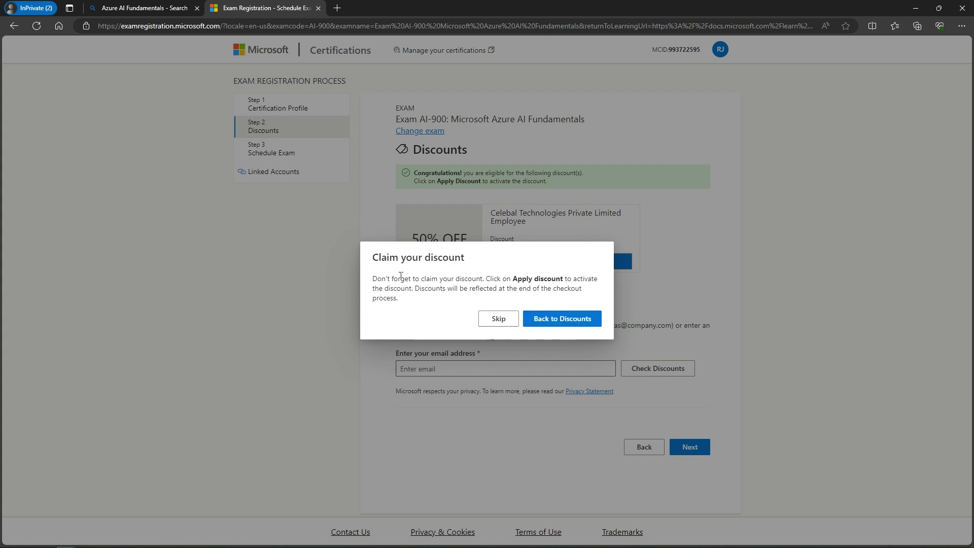
click(499, 319)
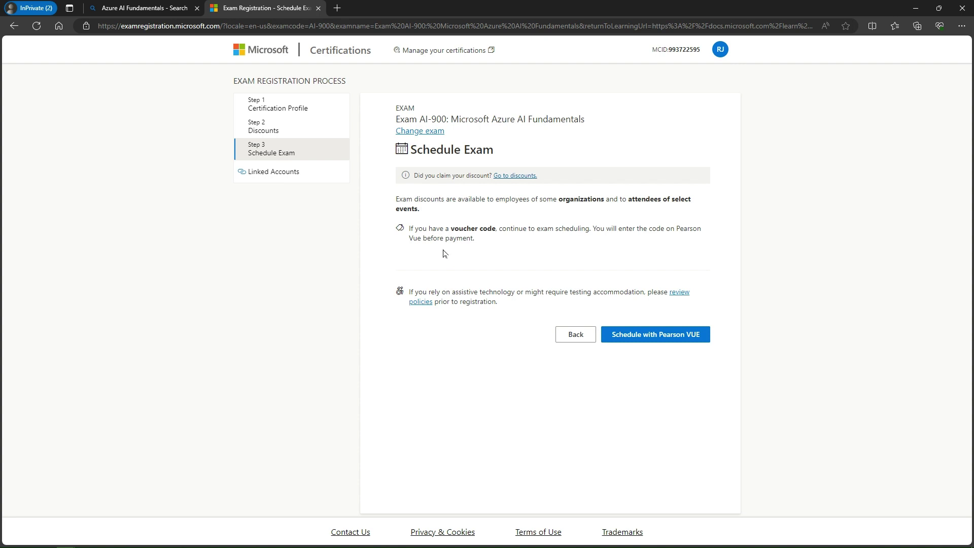
- Schedule with Pearson VUE, choosing online OnVUE delivery and English as the exam language
click(648, 336)
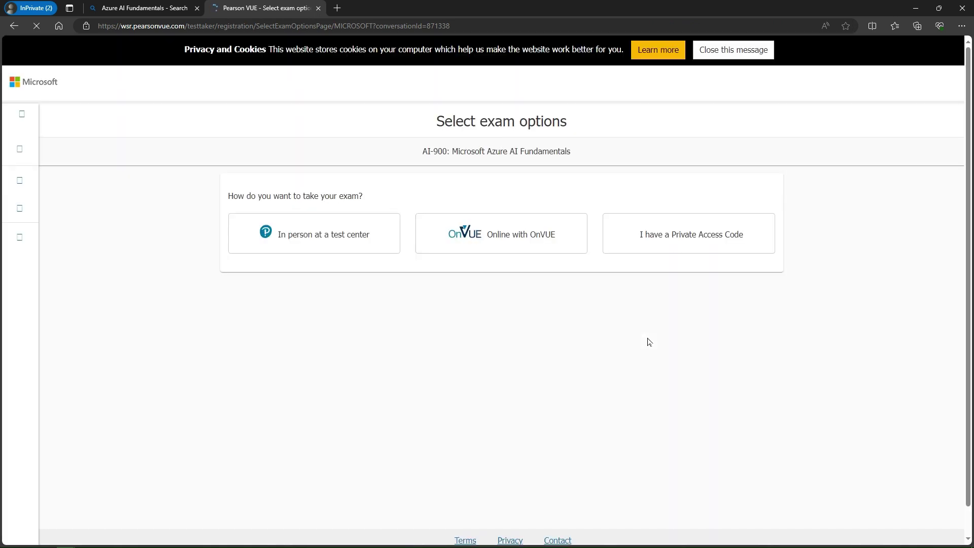
click(524, 242)
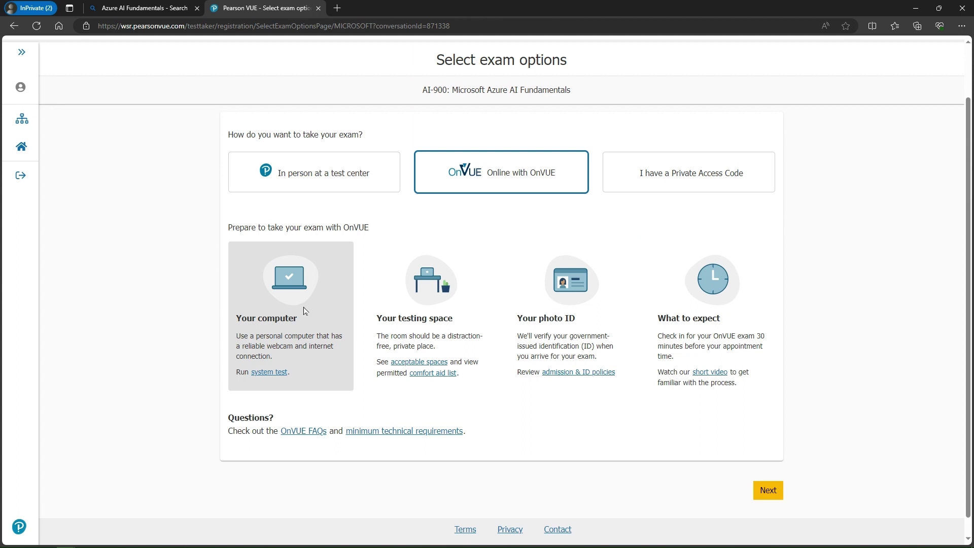
click(765, 493)
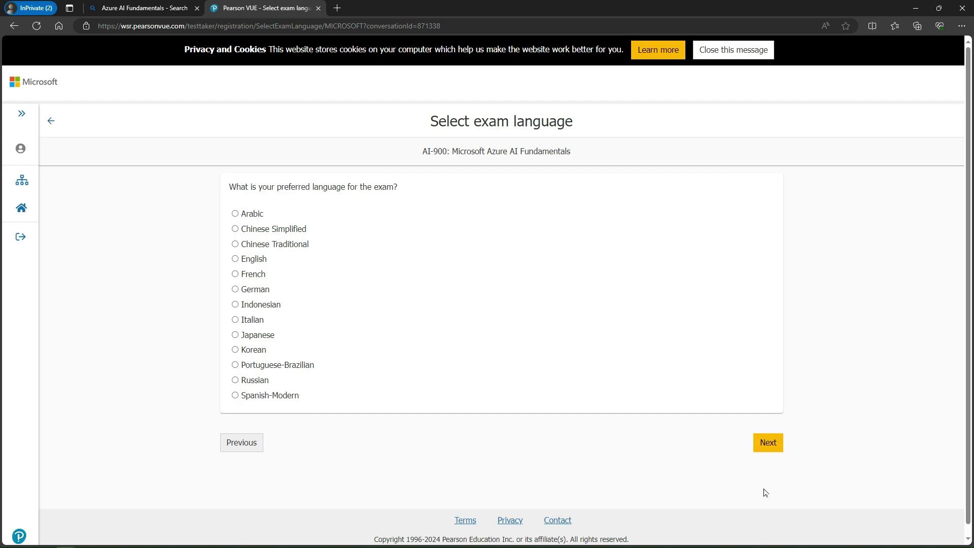
click(235, 258)
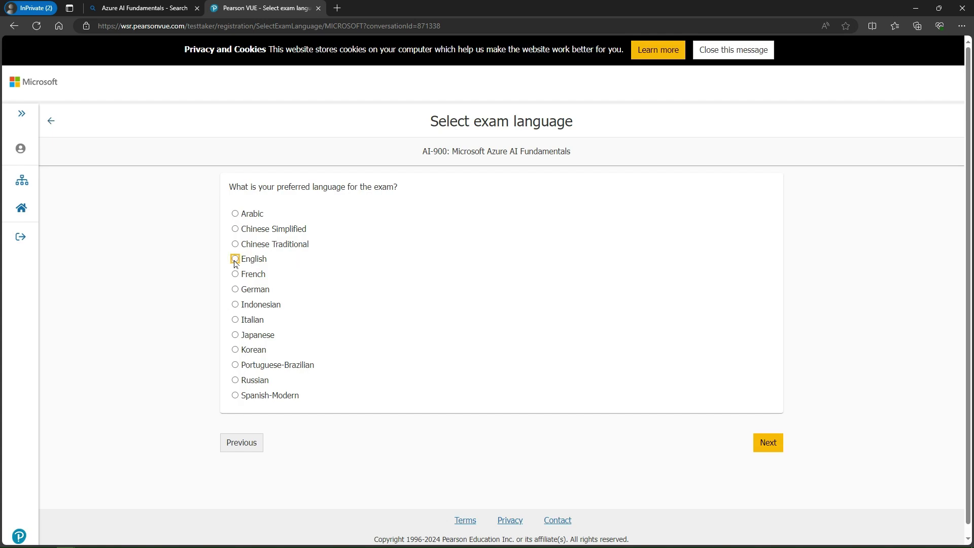
click(775, 451)
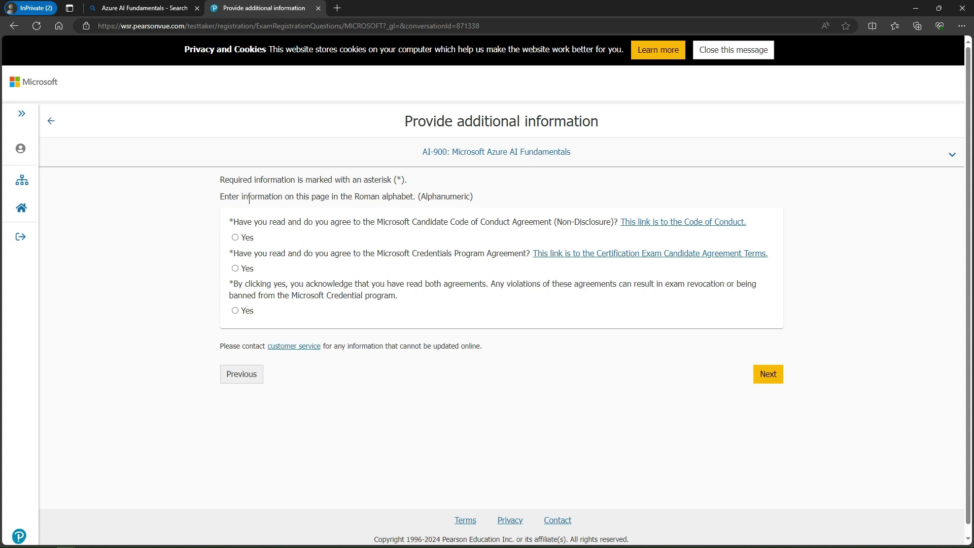
- Answer Yes to the Code of Conduct, Credentials Agreement and acknowledgement questions
click(236, 239)
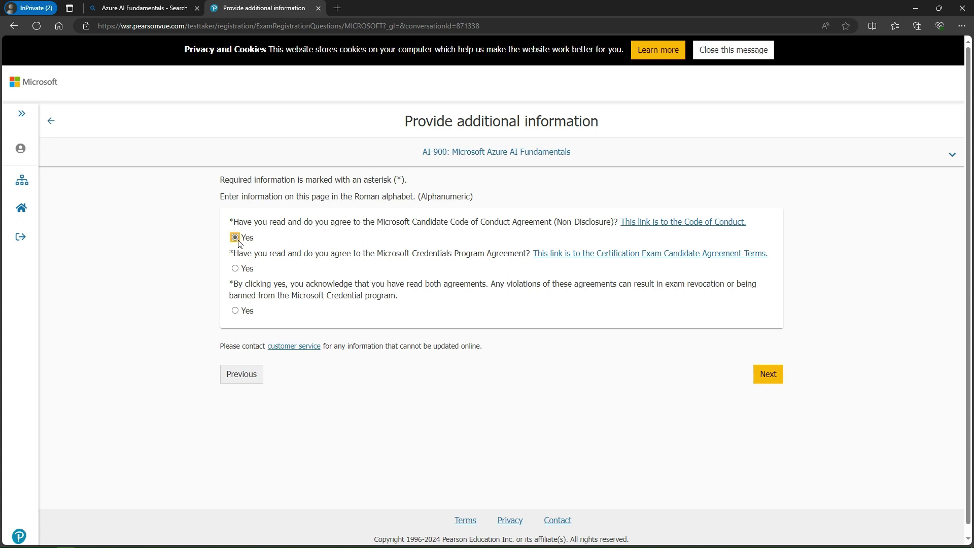
click(236, 270)
click(238, 313)
click(770, 374)
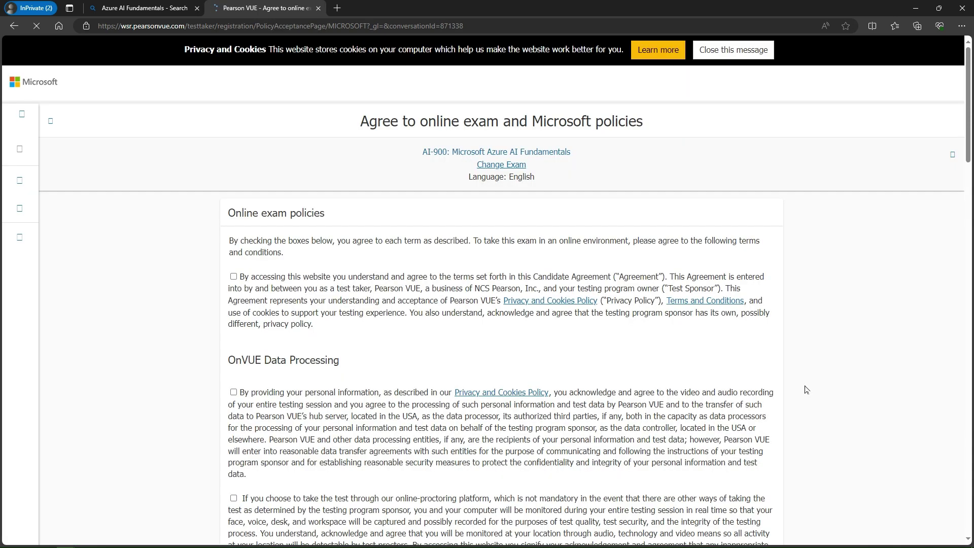
- Tick the Candidate Agreement, OnVUE data, proctoring, Third Party, Limited License, facial and testing-space policies
scroll(417, 344, down, 3)
scroll(416, 344, up, 3)
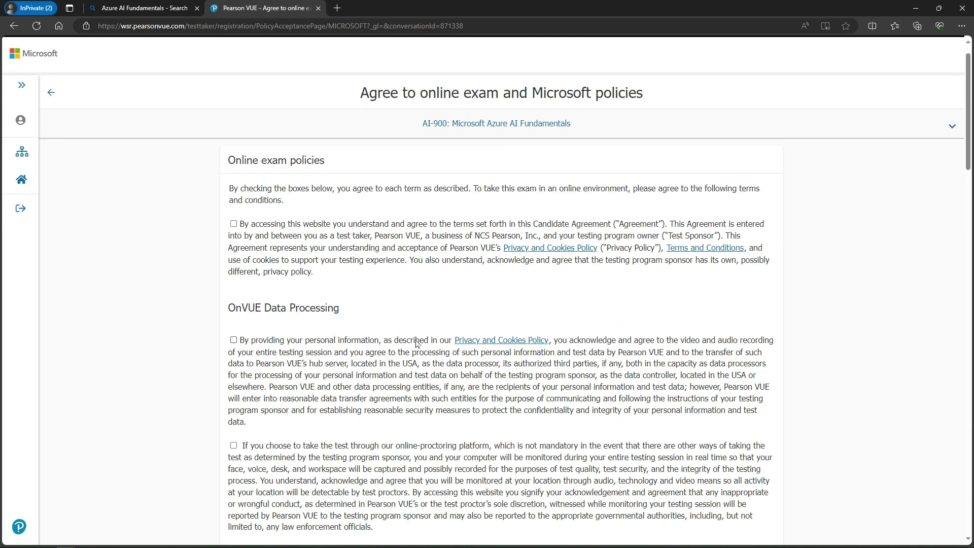
click(234, 224)
scroll(330, 325, down, 4)
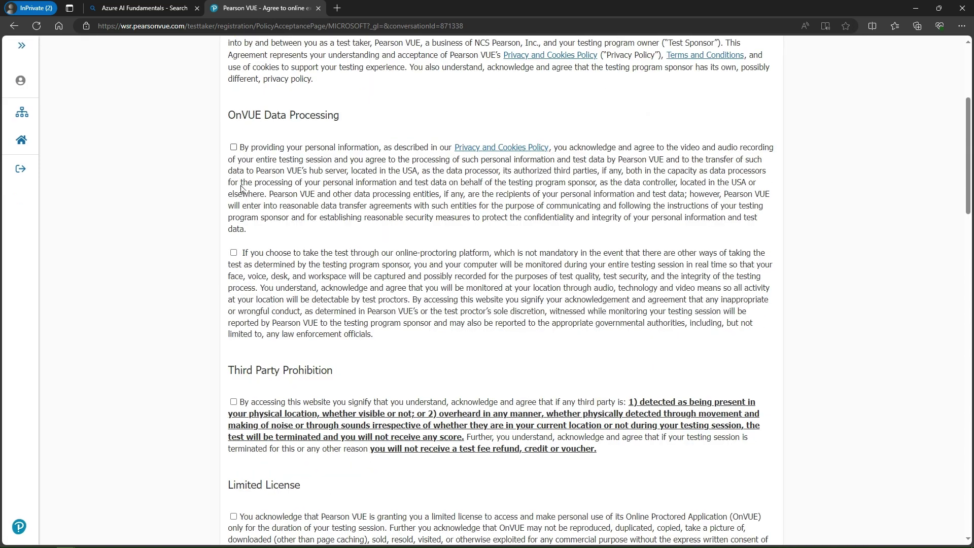
click(234, 147)
click(233, 252)
scroll(235, 255, down, 2)
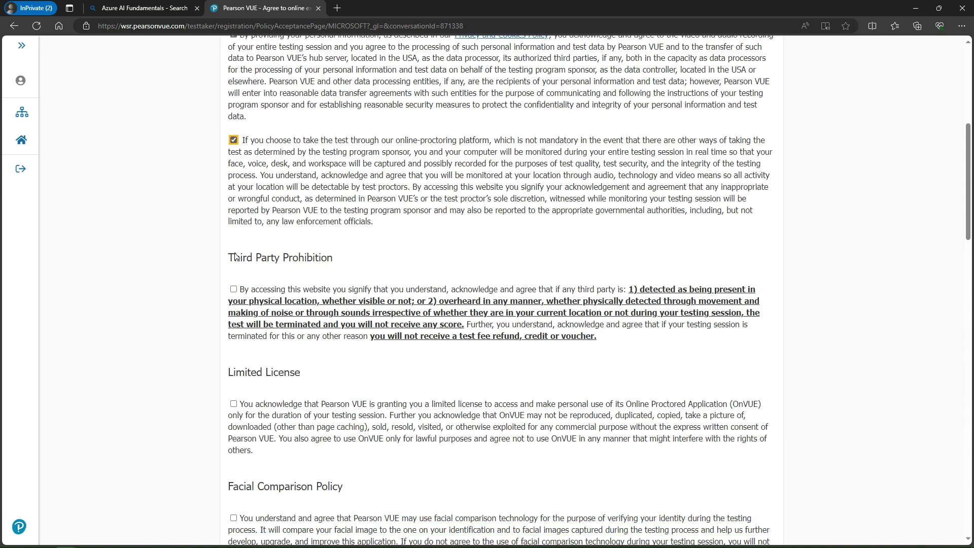
click(233, 286)
scroll(237, 291, down, 1)
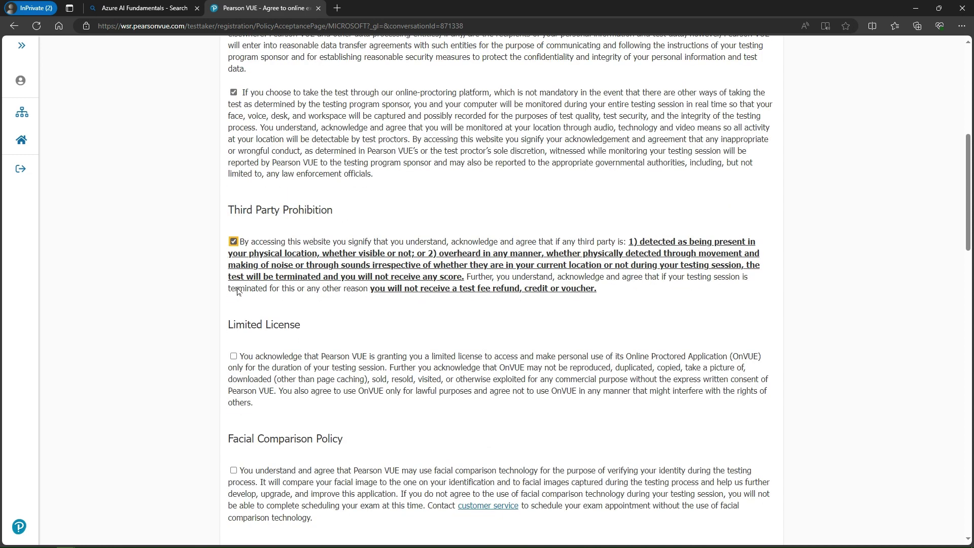
click(234, 356)
scroll(235, 360, down, 3)
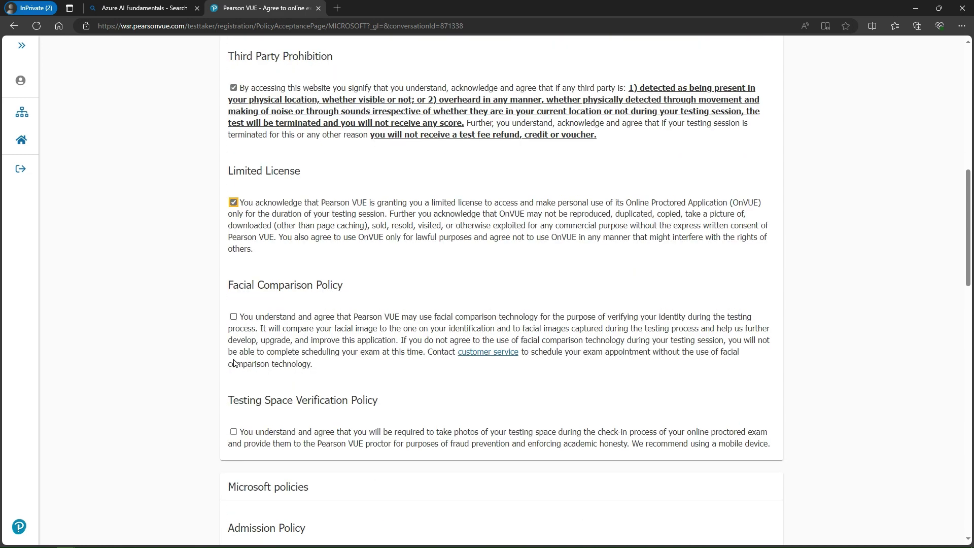
click(233, 317)
scroll(235, 321, down, 2)
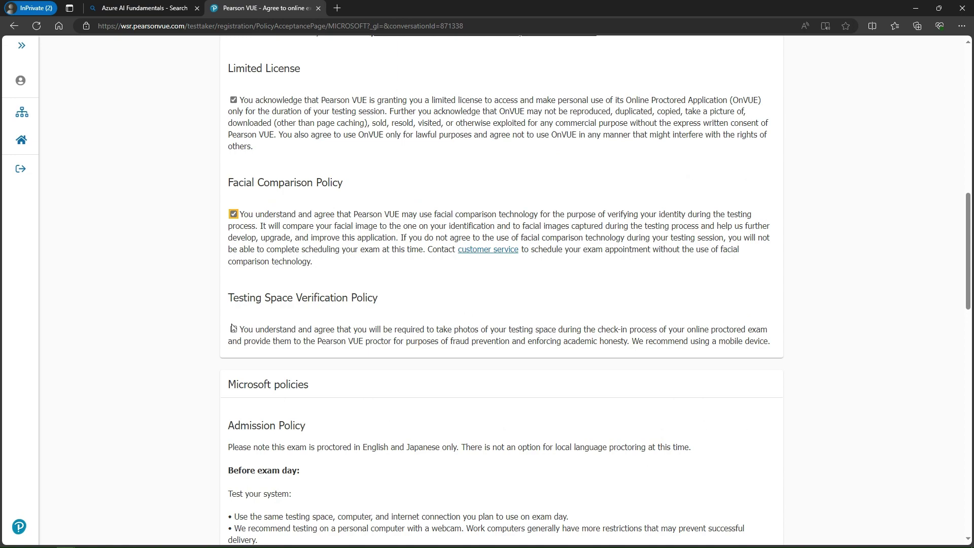
click(234, 327)
- Read through the acceptable ID and check-in rules, then agree to the policies
scroll(234, 330, down, 1)
scroll(233, 333, down, 7)
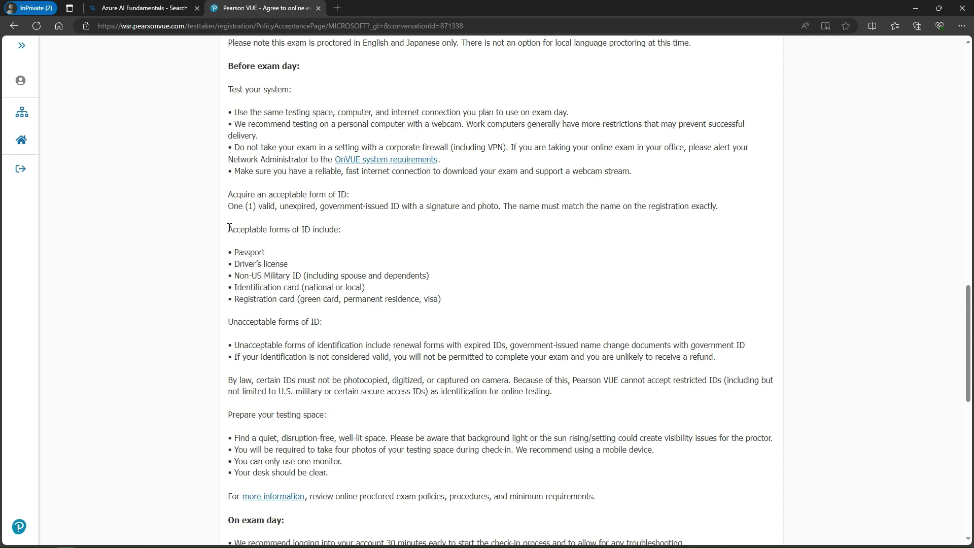
drag(230, 228, 446, 312)
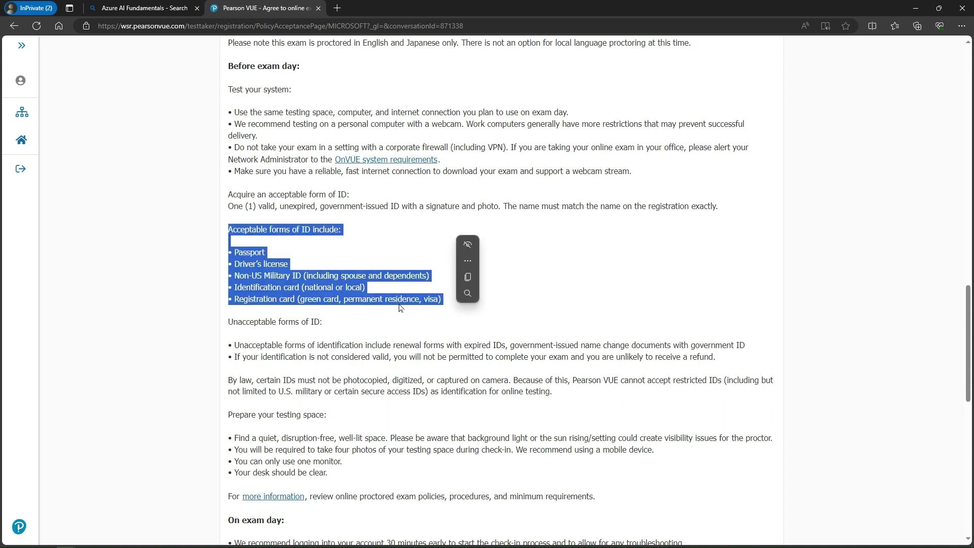
click(349, 260)
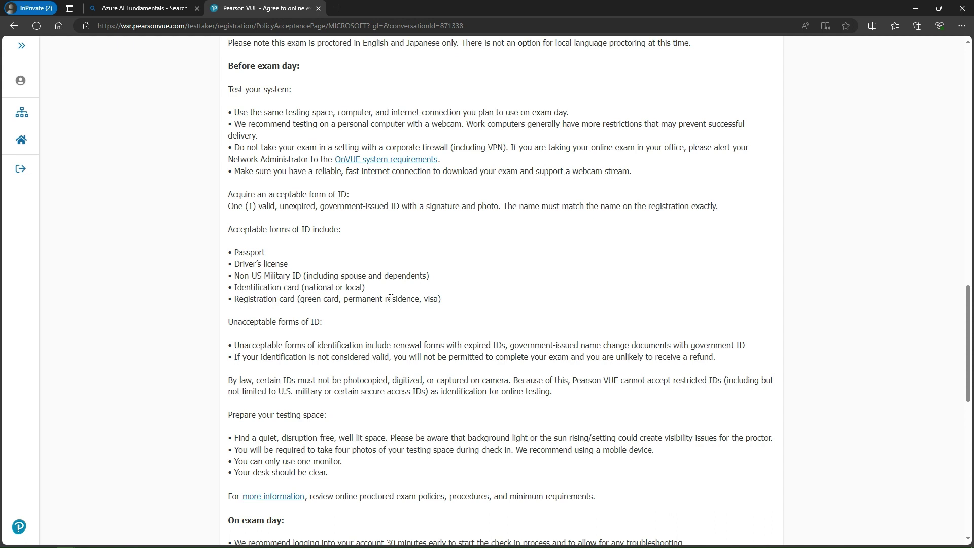
scroll(342, 337, down, 3)
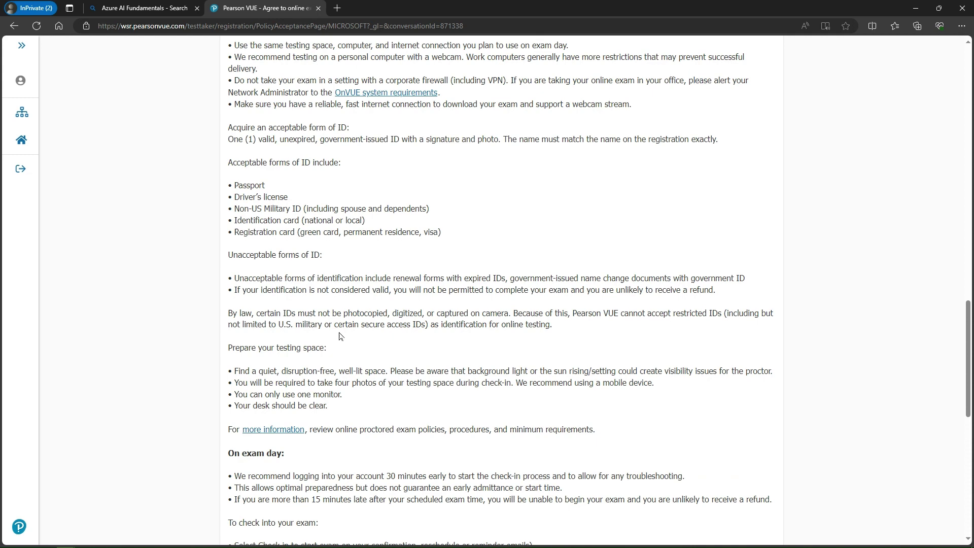
scroll(308, 141, down, 2)
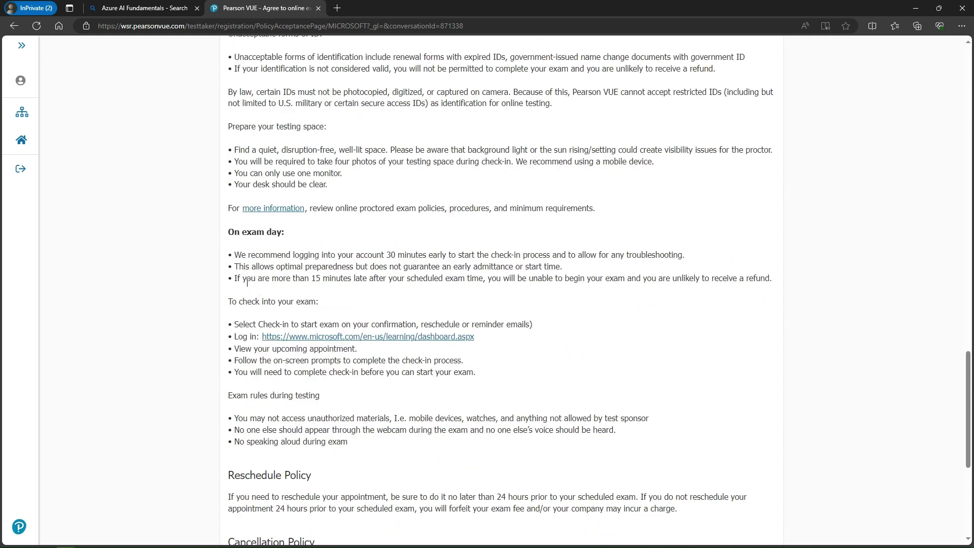
drag(243, 279, 496, 306)
click(415, 280)
scroll(443, 304, down, 2)
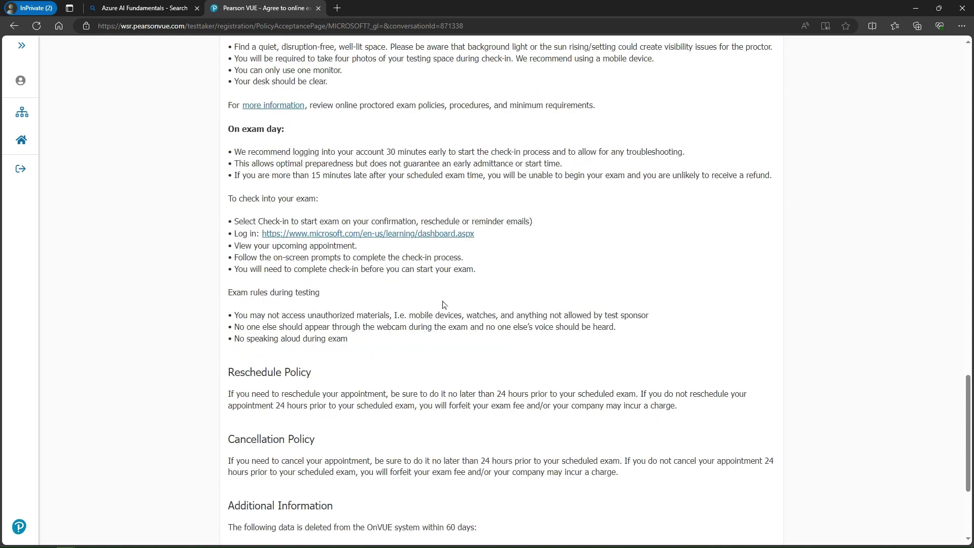
scroll(443, 304, down, 1)
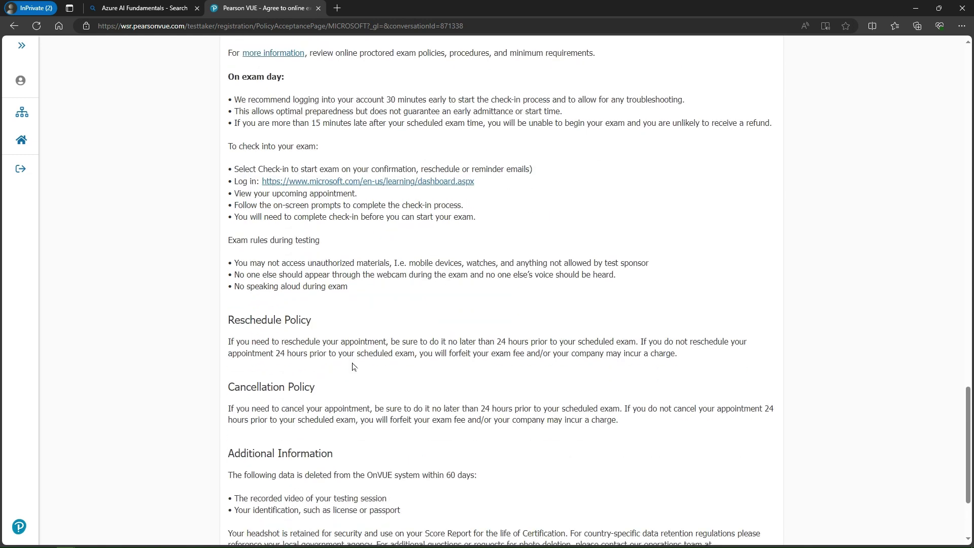
scroll(354, 366, down, 3)
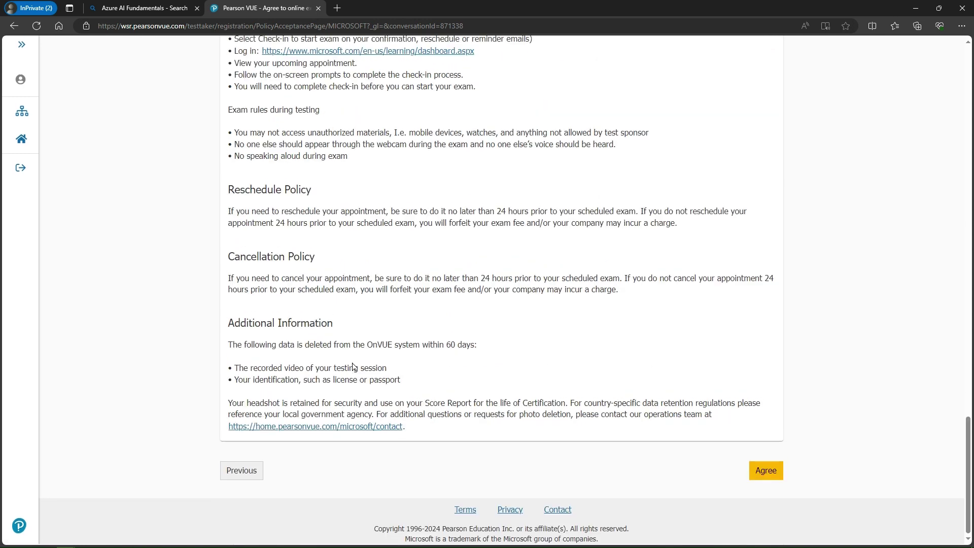
click(772, 470)
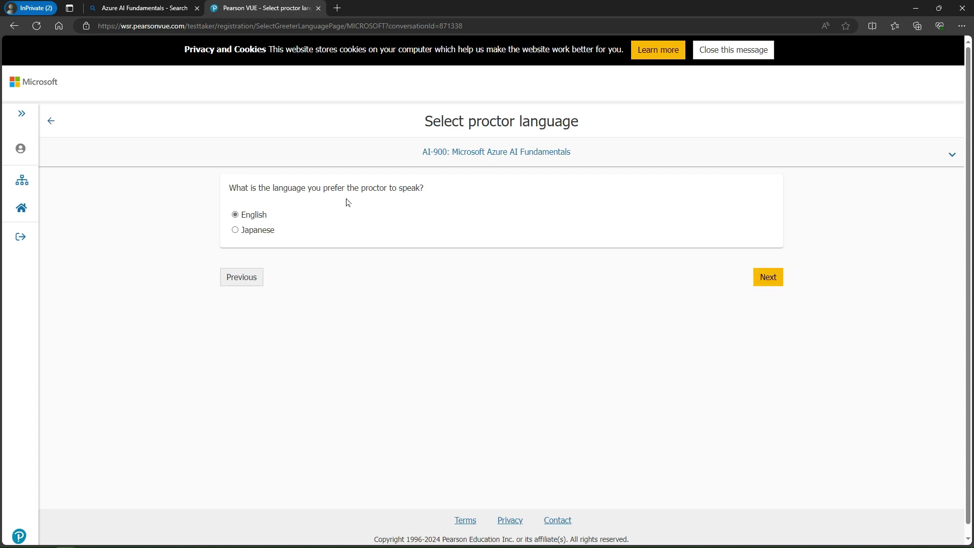
- Keep English as the proctor language and continue to the time zone check
click(769, 279)
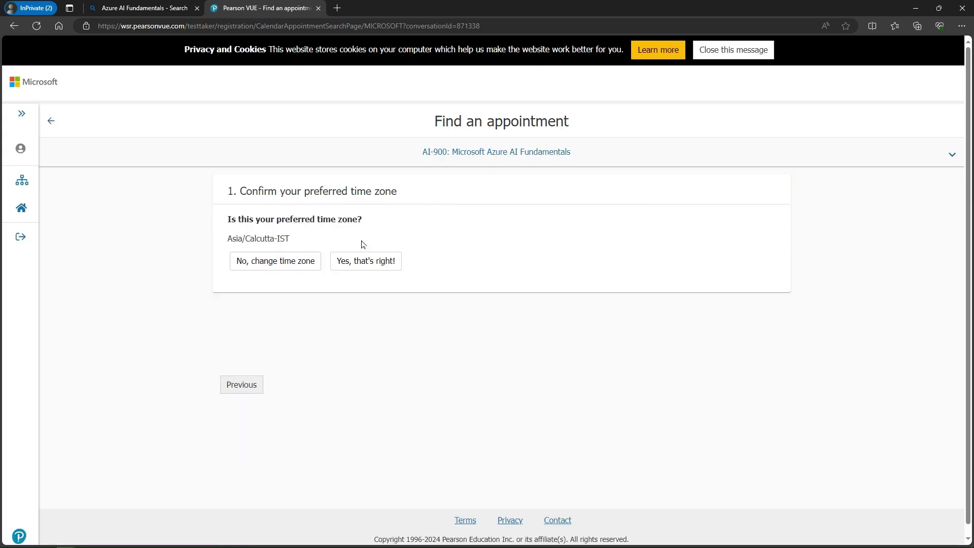
- Confirm Asia/Calcutta-IST as the time zone and pick Sunday, May 19, 2024 as the exam date
click(365, 263)
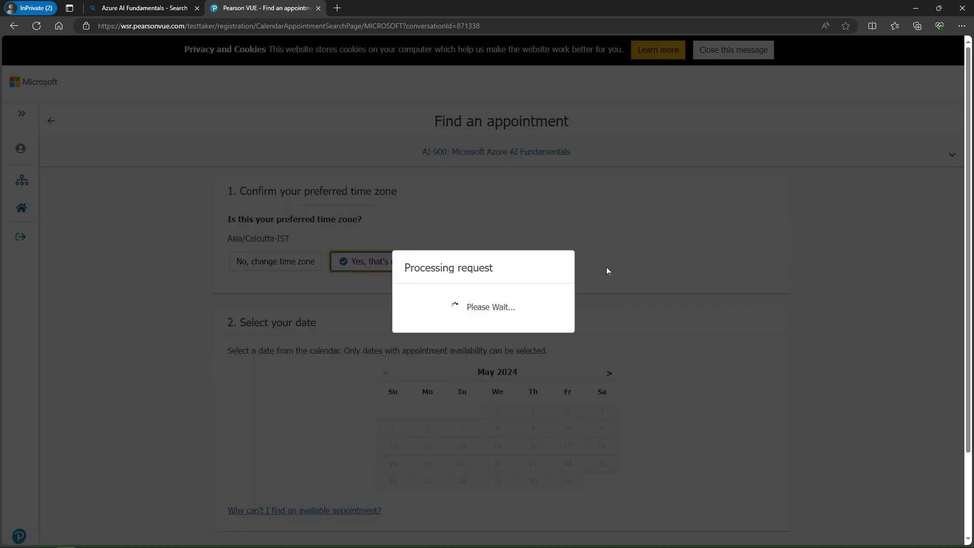
scroll(608, 270, down, 2)
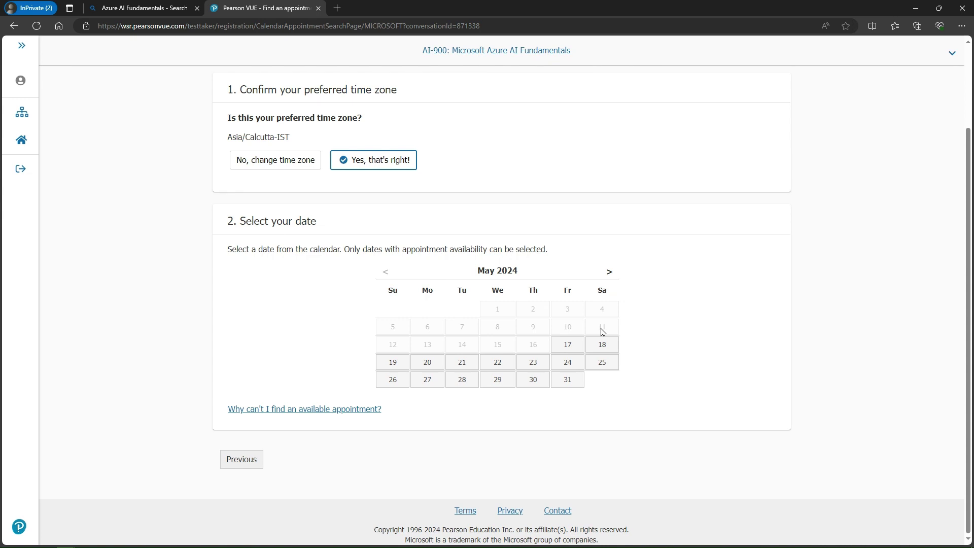
click(397, 363)
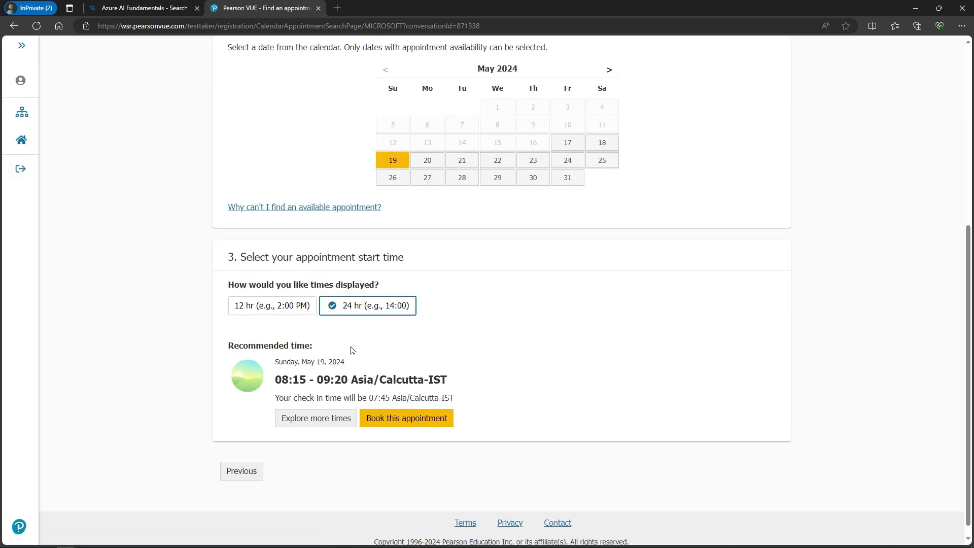
- Show more May 19 start times, expanding the 00:00–05:00, 13:15–17:00 and 09:15–13:00 groups
click(318, 422)
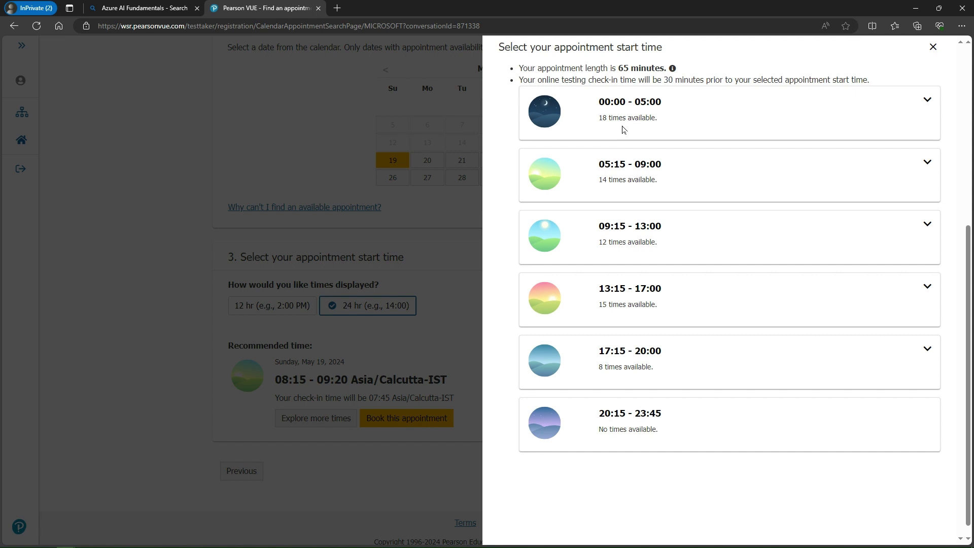
click(927, 101)
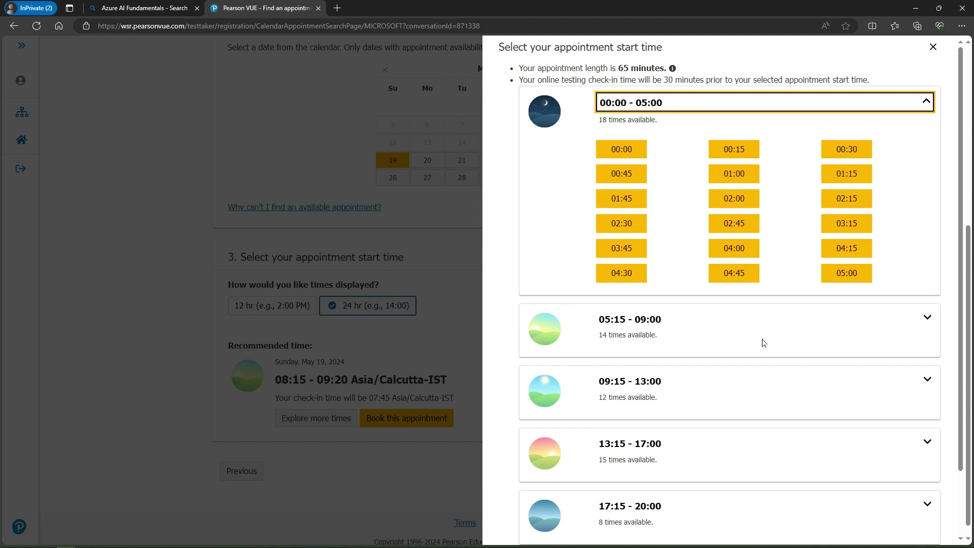
scroll(763, 343, down, 2)
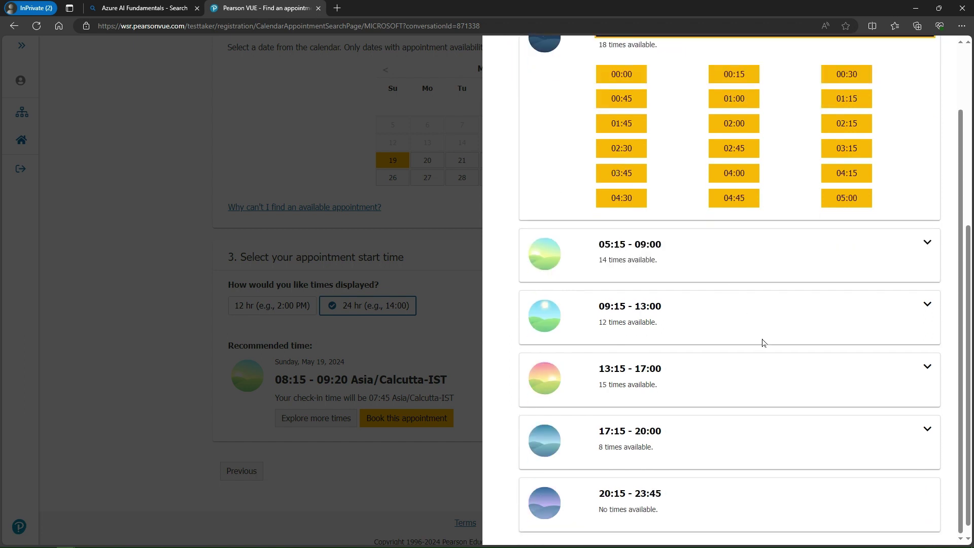
click(925, 371)
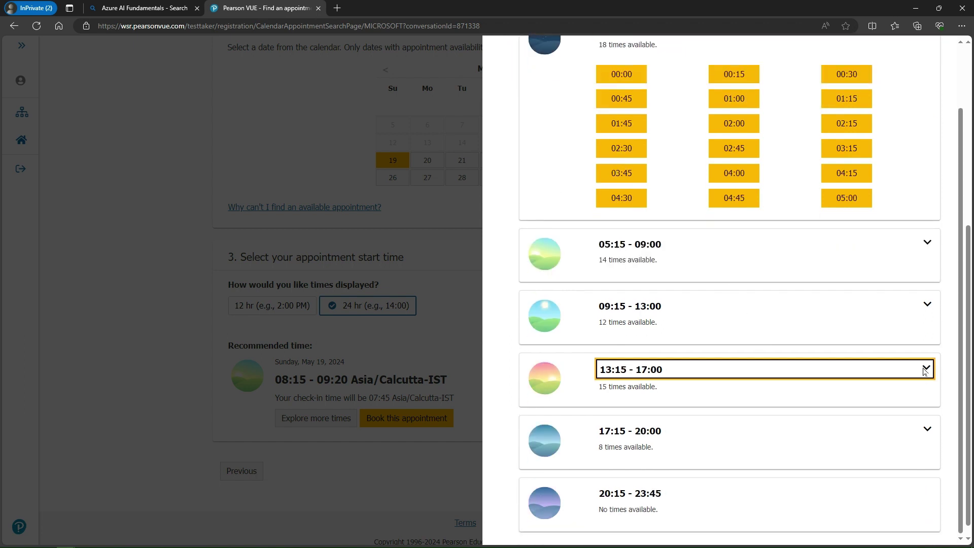
scroll(740, 318, down, 2)
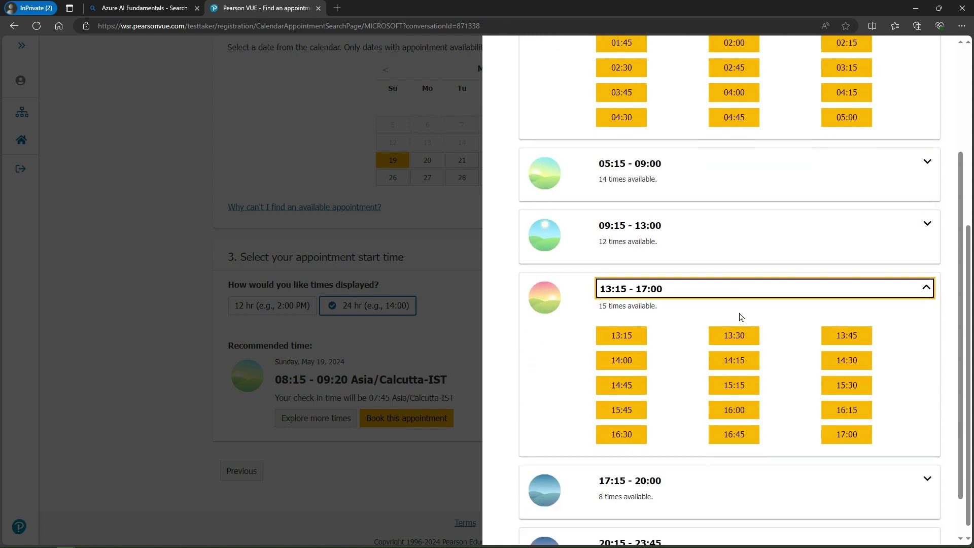
click(927, 226)
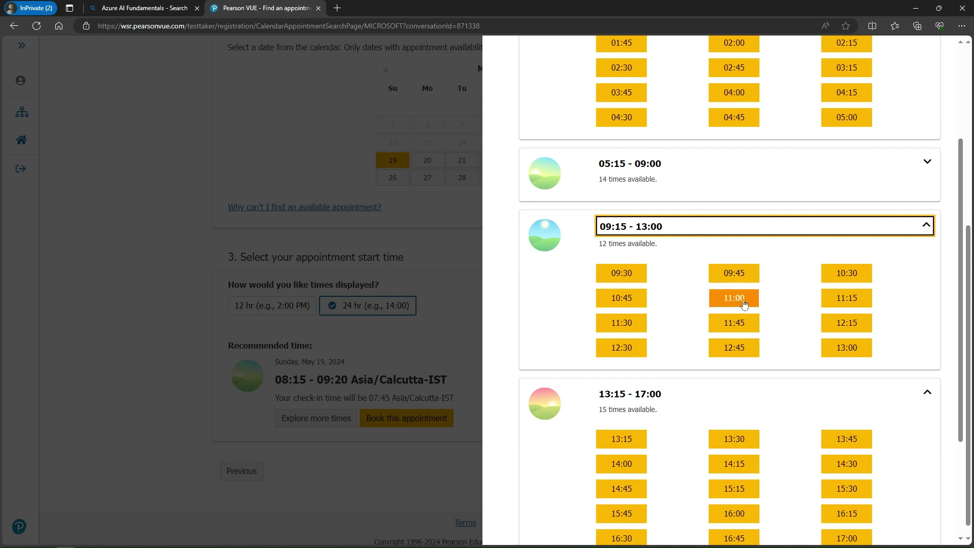
- Choose the 11:30 start time and book that appointment
click(622, 324)
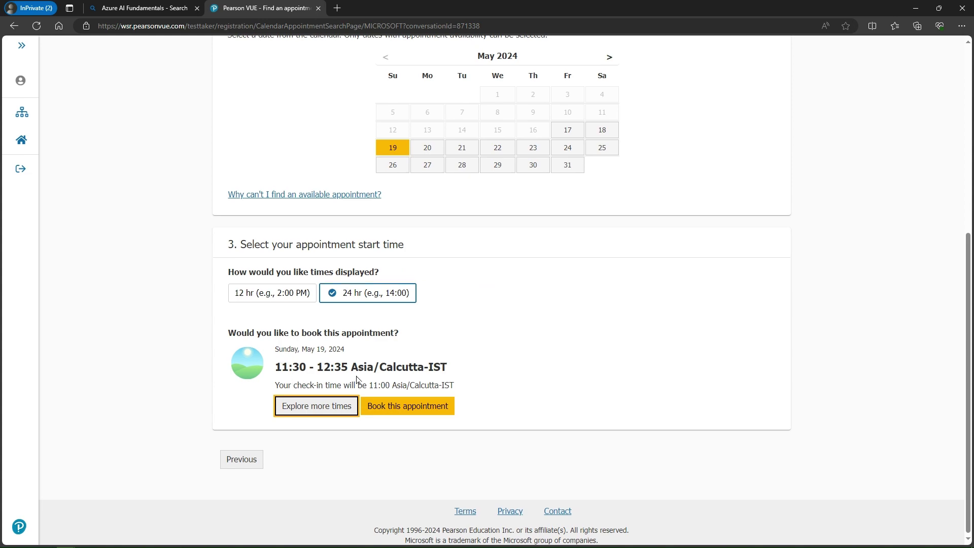
scroll(357, 379, up, 5)
scroll(359, 367, down, 5)
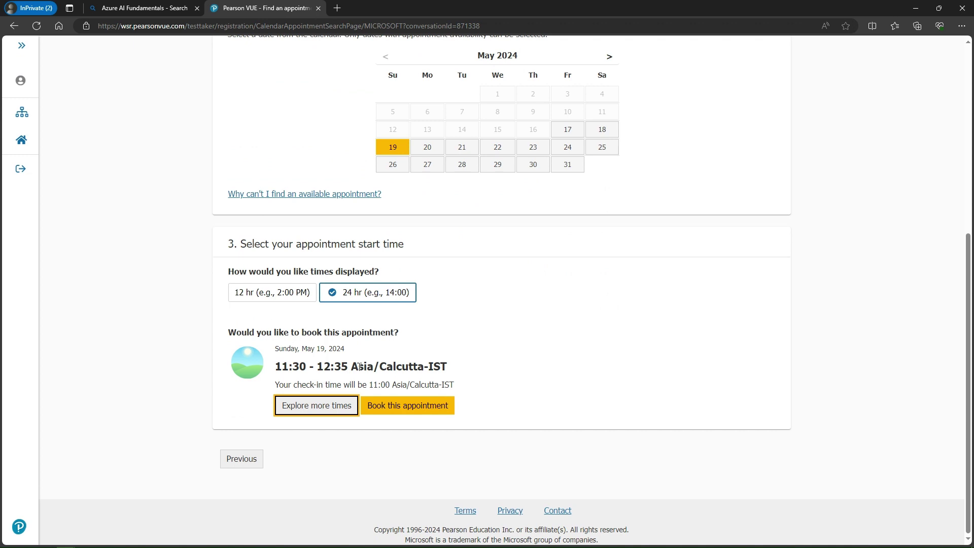
click(418, 409)
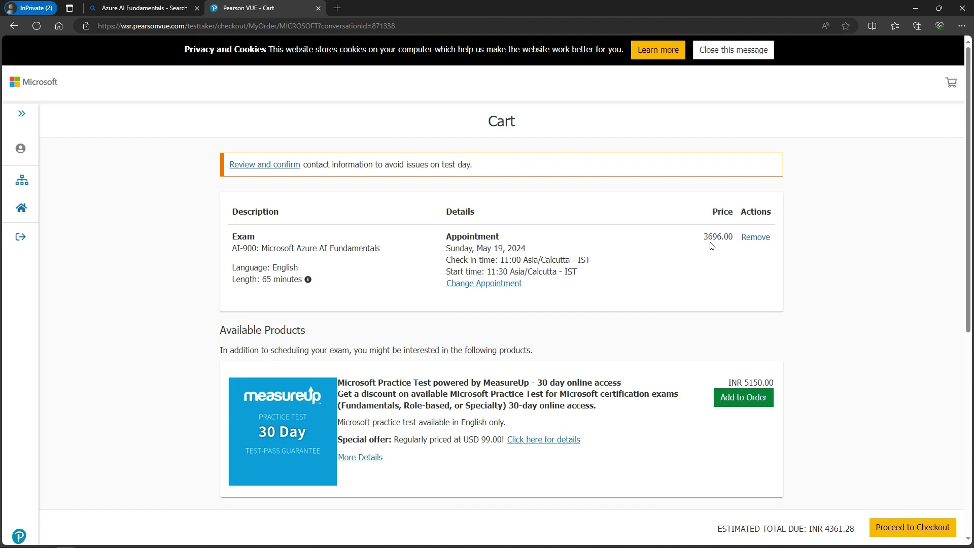
- Review the AI-900 cart totalling INR 4361.28 and proceed through checkout to the payment page
scroll(662, 406, down, 7)
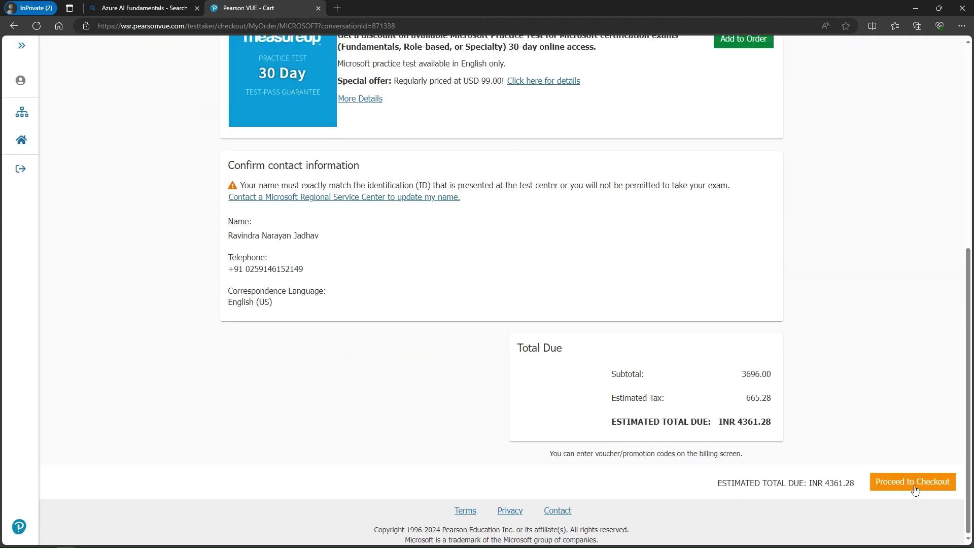
click(915, 488)
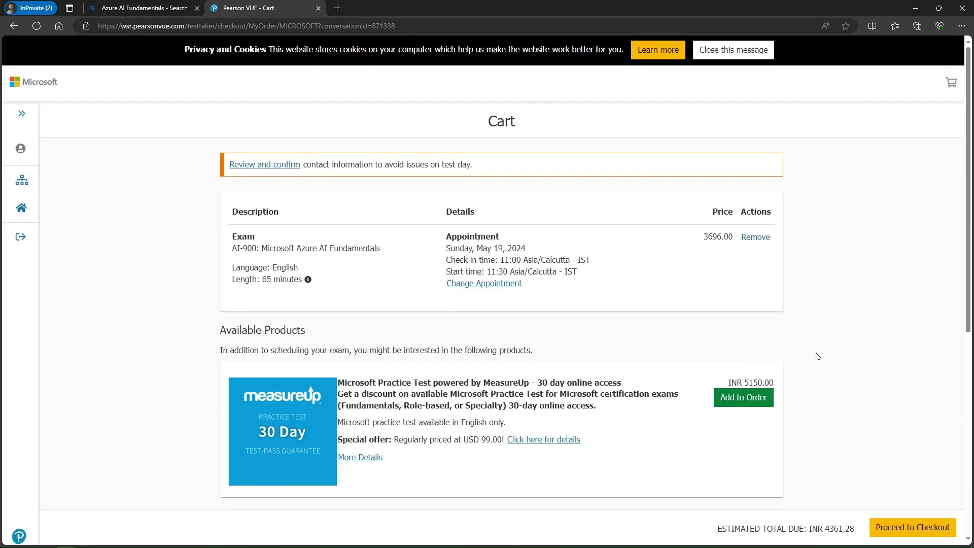
scroll(818, 357, down, 5)
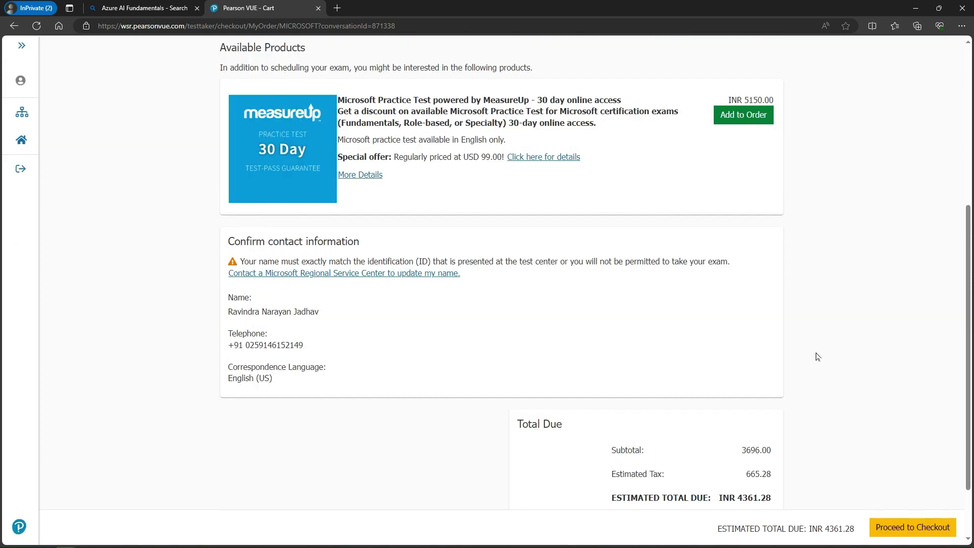
click(895, 529)
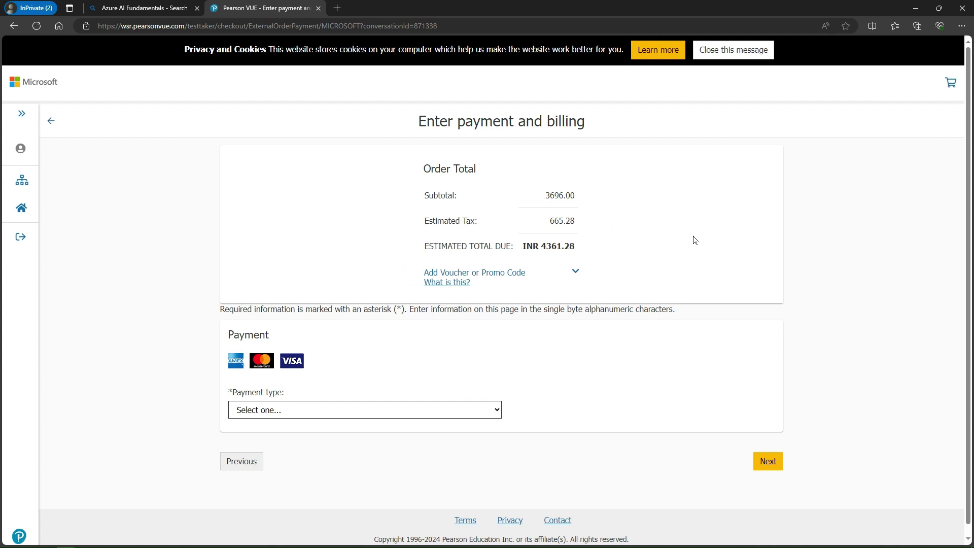
- Reveal the empty Voucher/Promotion Code field, then switch to the Outlook voucher email
click(499, 275)
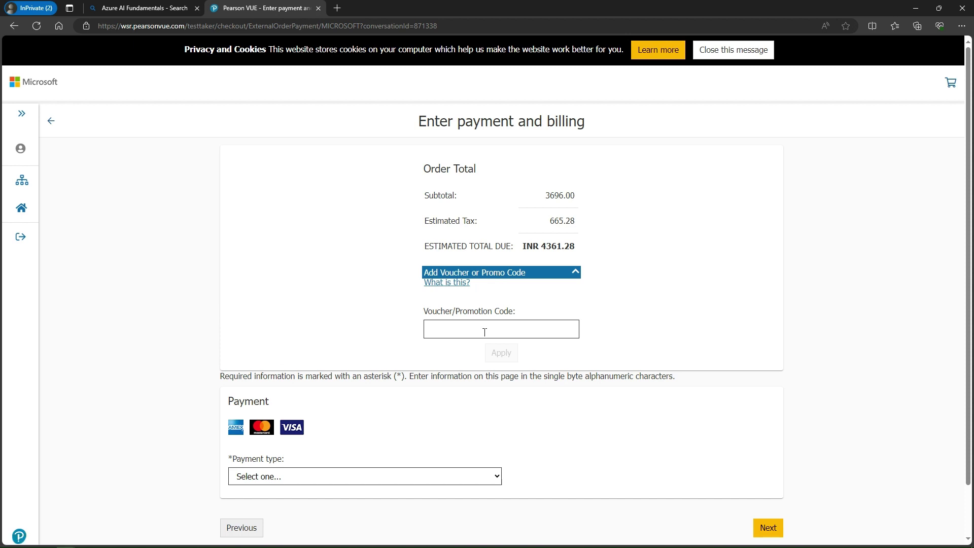
click(484, 330)
key(alt+Tab)
key(alt+Tab)
key(alt+Tab)
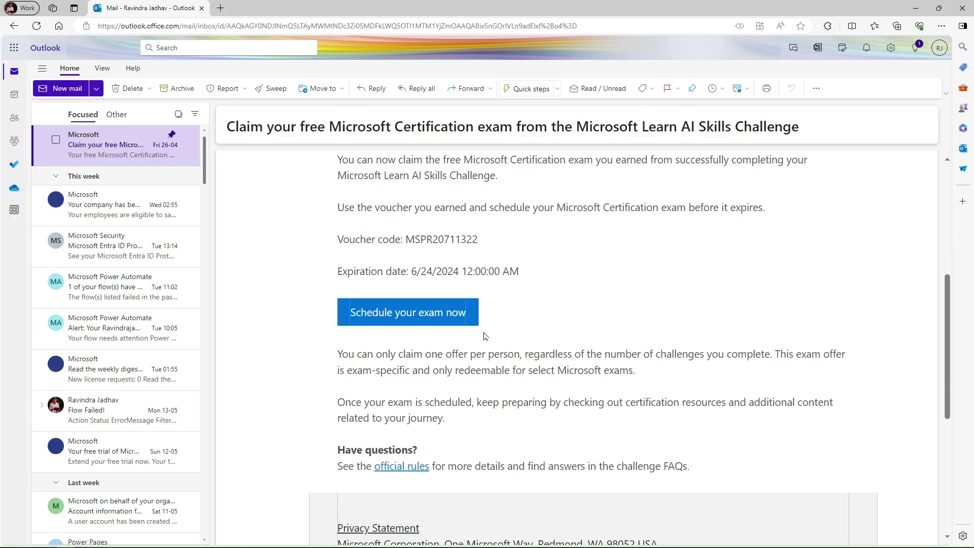
- Select the voucher code in the AI Skills Challenge email and return to the payment page
scroll(571, 337, up, 5)
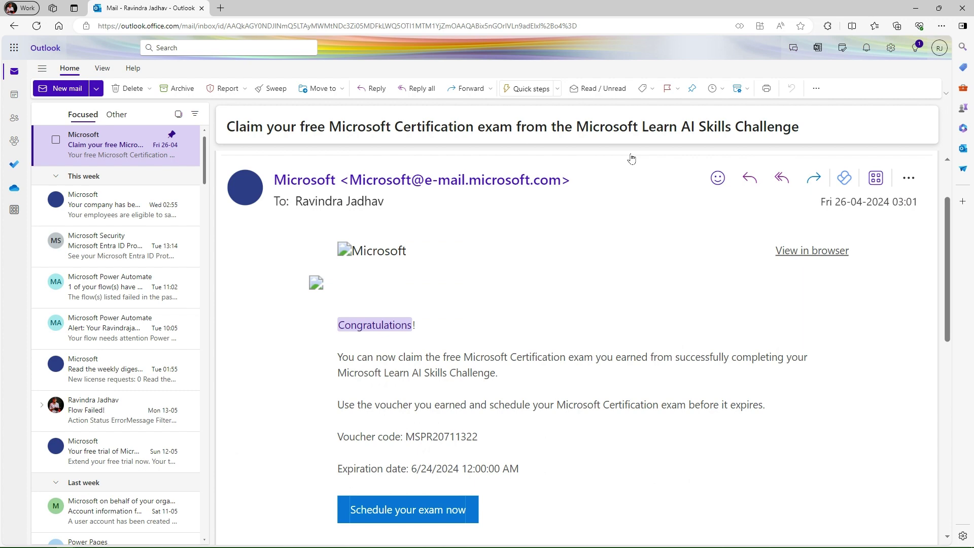
double_click(426, 437)
key(ctrl+c)
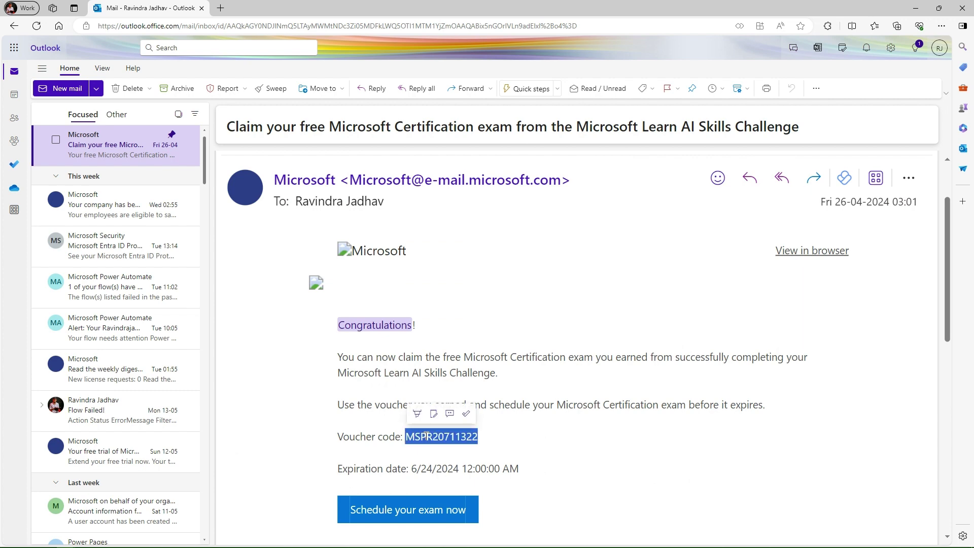
key(alt+Tab)
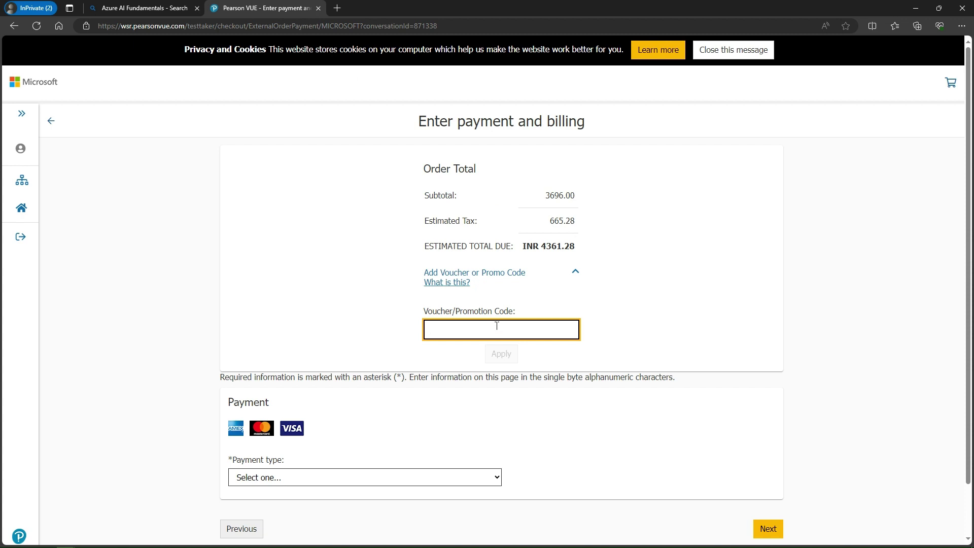
- Paste and apply the Q3 AI Skills Challenge voucher, cutting the total to INR 0.00, then continue
key(ctrl+v)
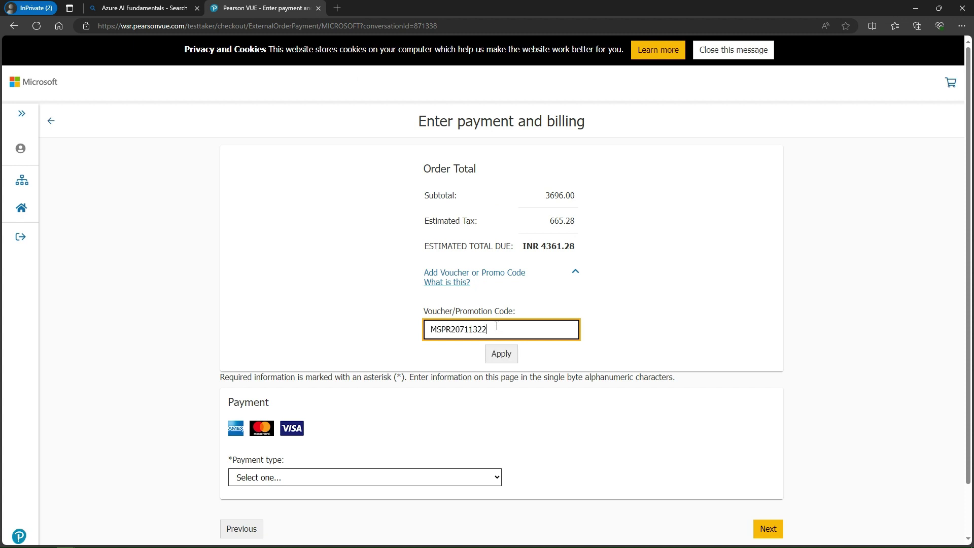
click(508, 359)
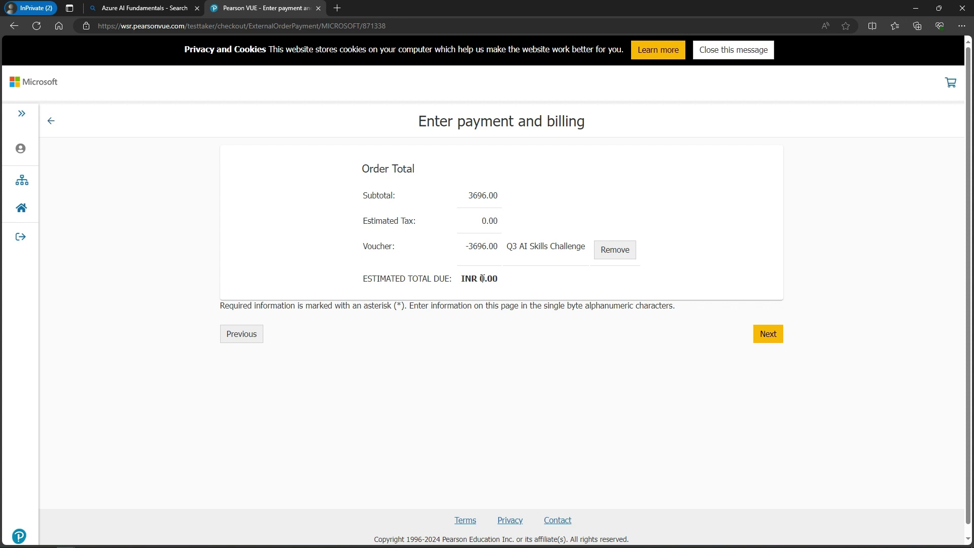
click(772, 336)
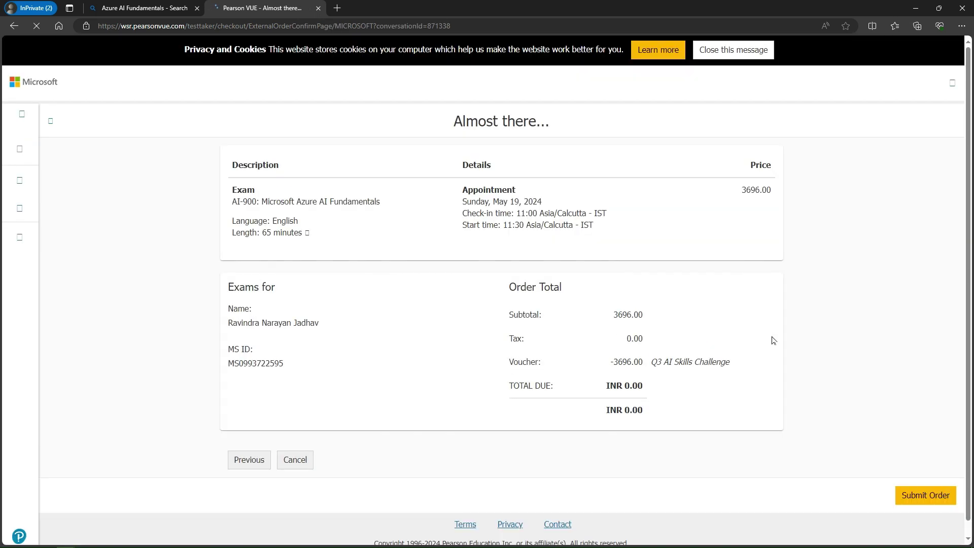
- Submit the order for the AI-900 exam on Sunday, May 19, 2024 at 11:30 IST
click(930, 530)
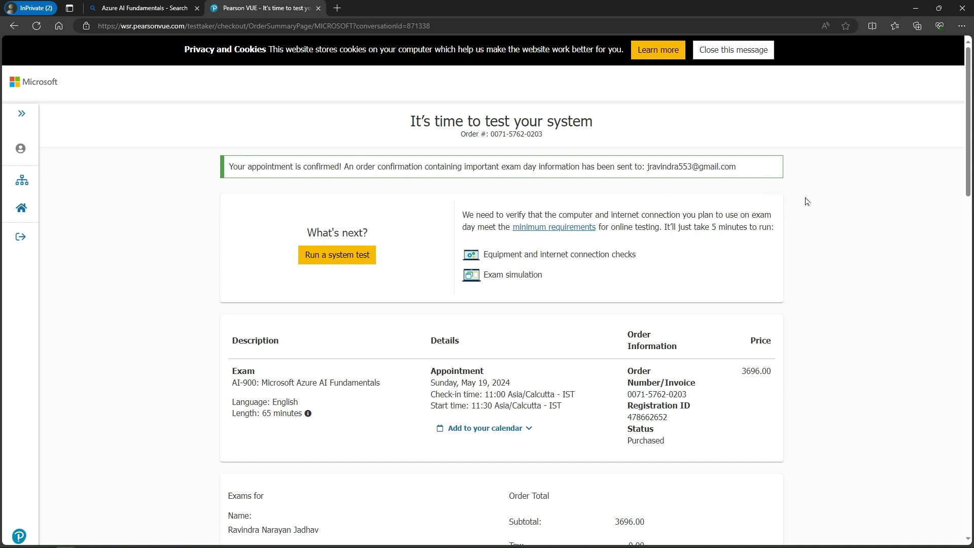
- Review the booking confirmation, open a blank InPrivate tab, and return to the Pearson VUE tab
scroll(807, 201, down, 10)
scroll(806, 200, up, 10)
click(343, 8)
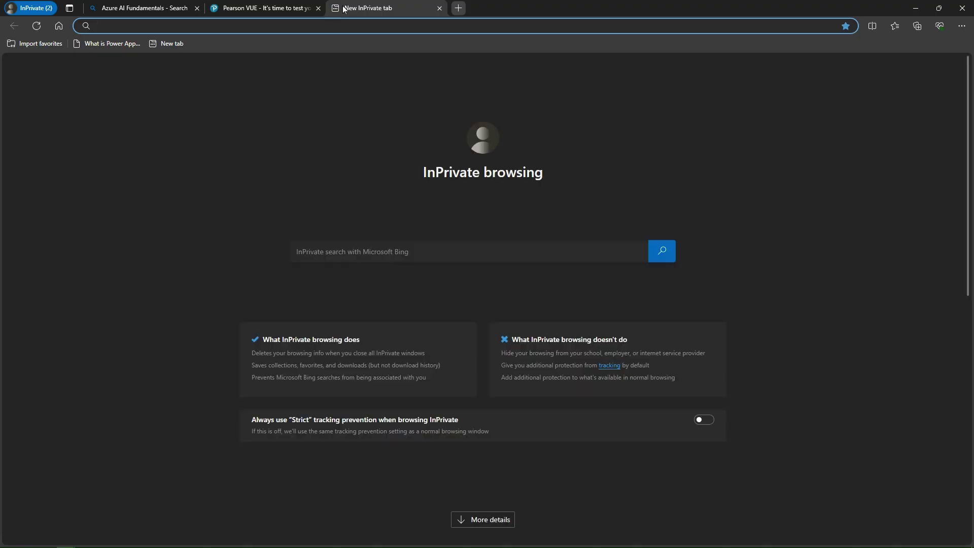
click(314, 7)
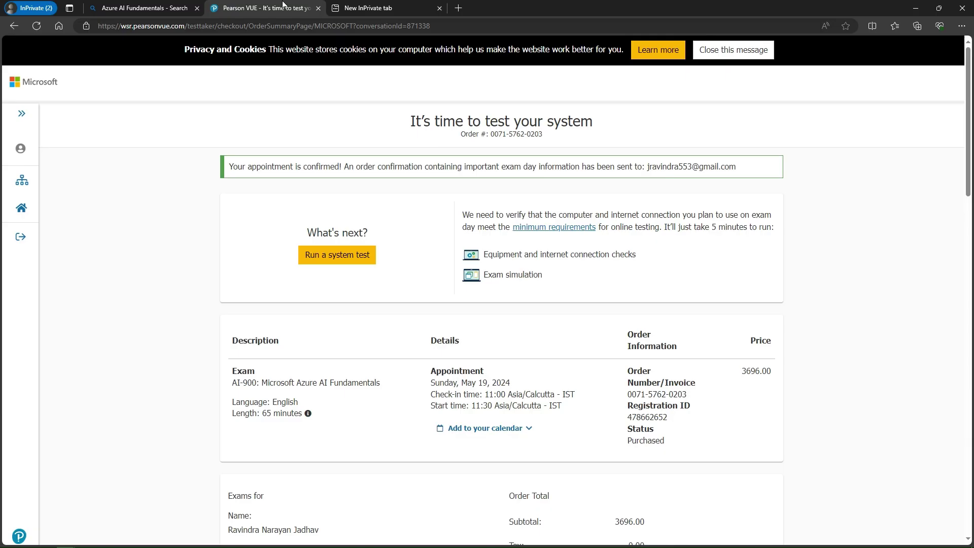